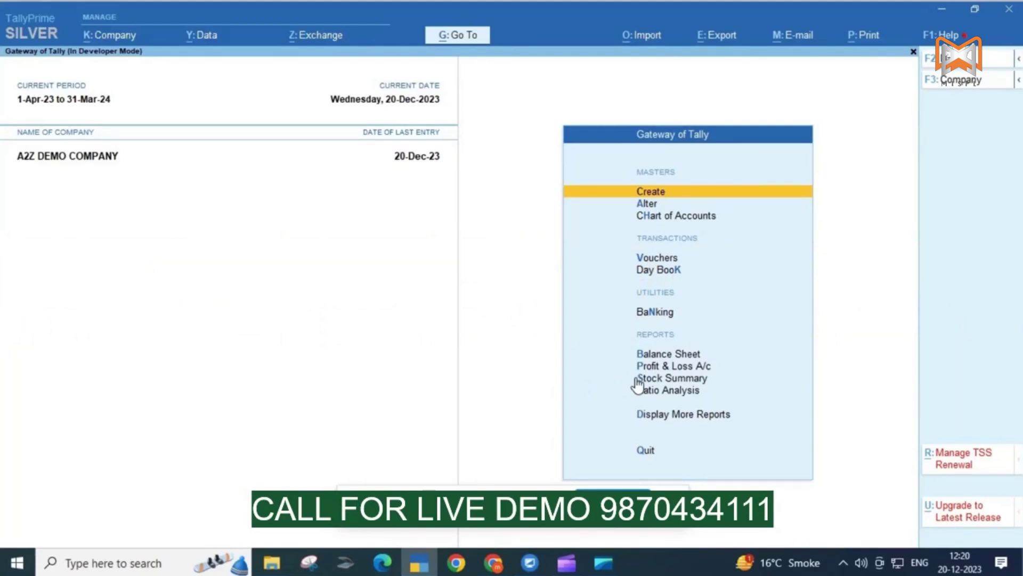
# Step: Open the F1: Help menu at the Gateway of Tally for A2Z DEMO COMPANY
pyautogui.click(946, 35)
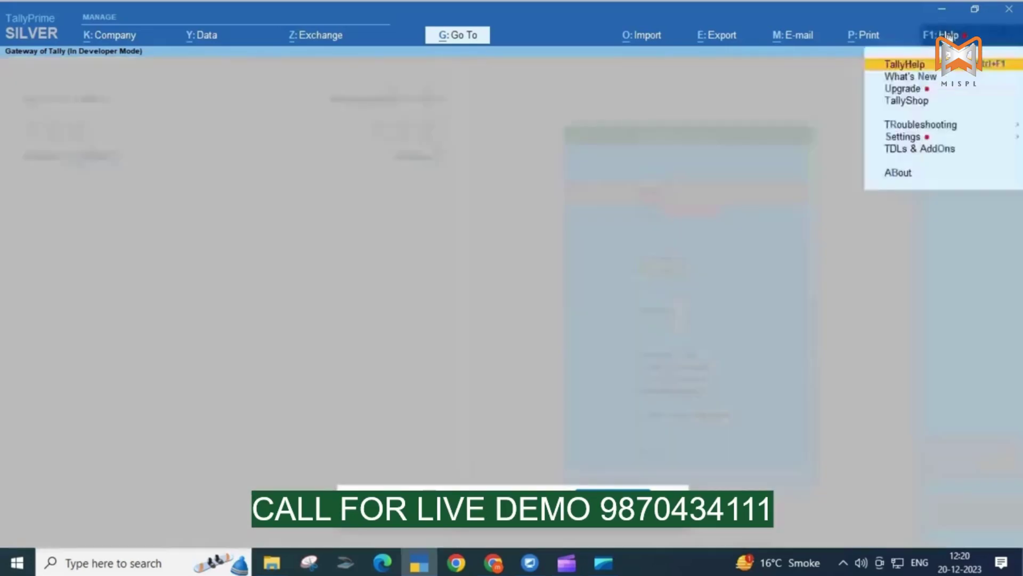
# Step: In TDLs & AddOns > Add-On Features, set Enable Multi Document Management to Yes
pyautogui.click(936, 152)
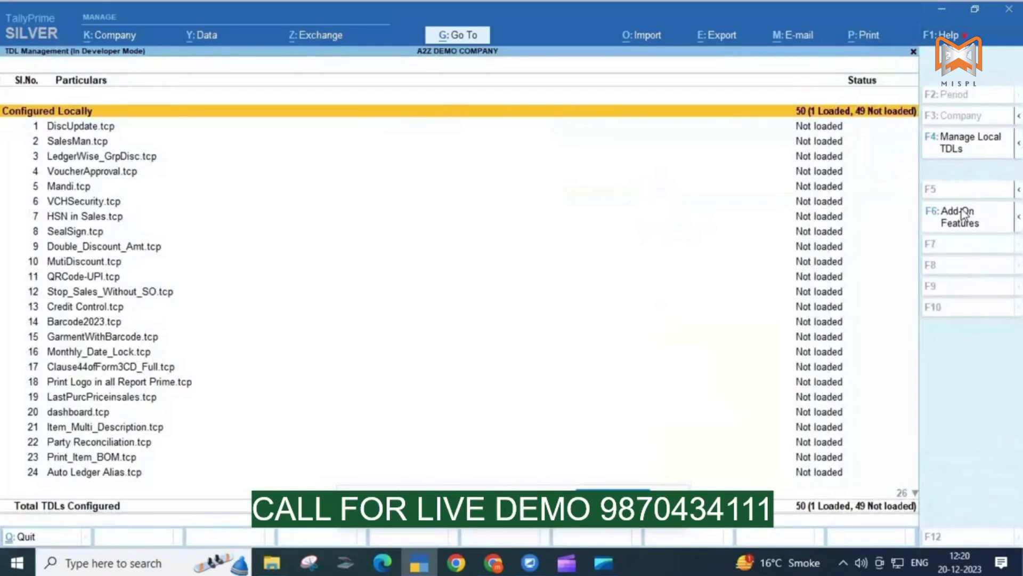
pyautogui.click(943, 212)
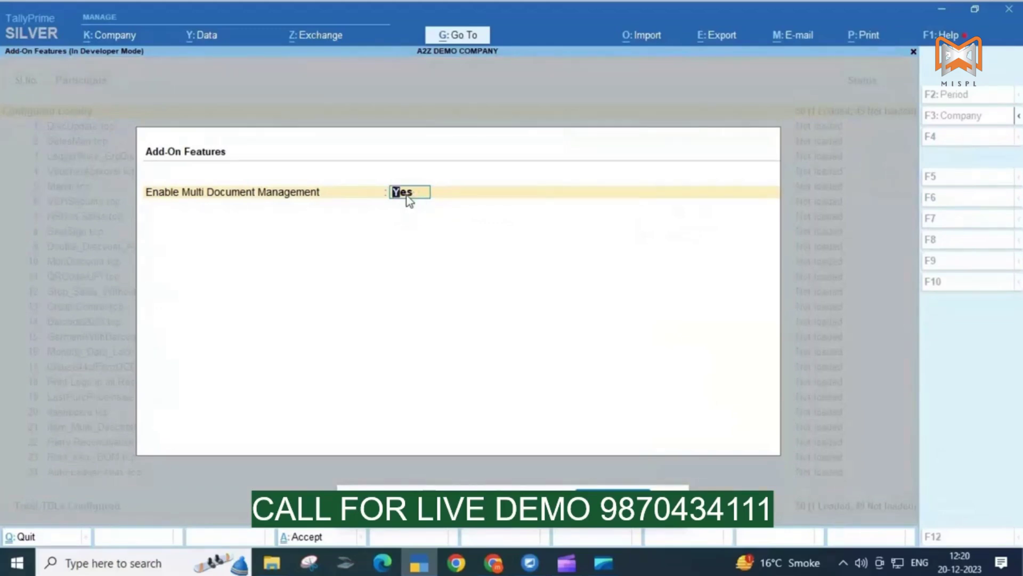
pyautogui.press('Return')
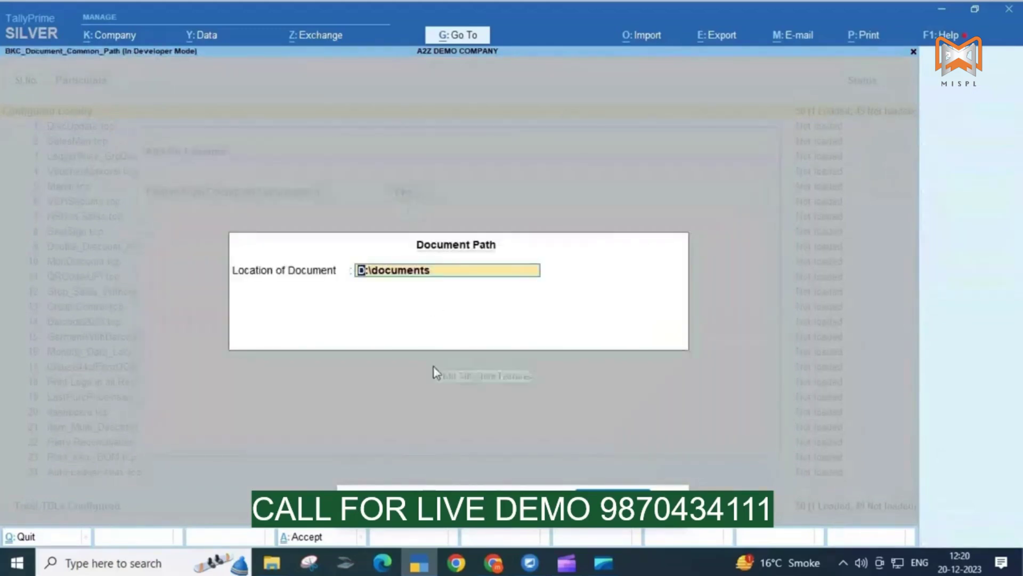
# Step: Confirm D:\documents as the document location, accept the settings, and return to the Gateway
pyautogui.click(276, 549)
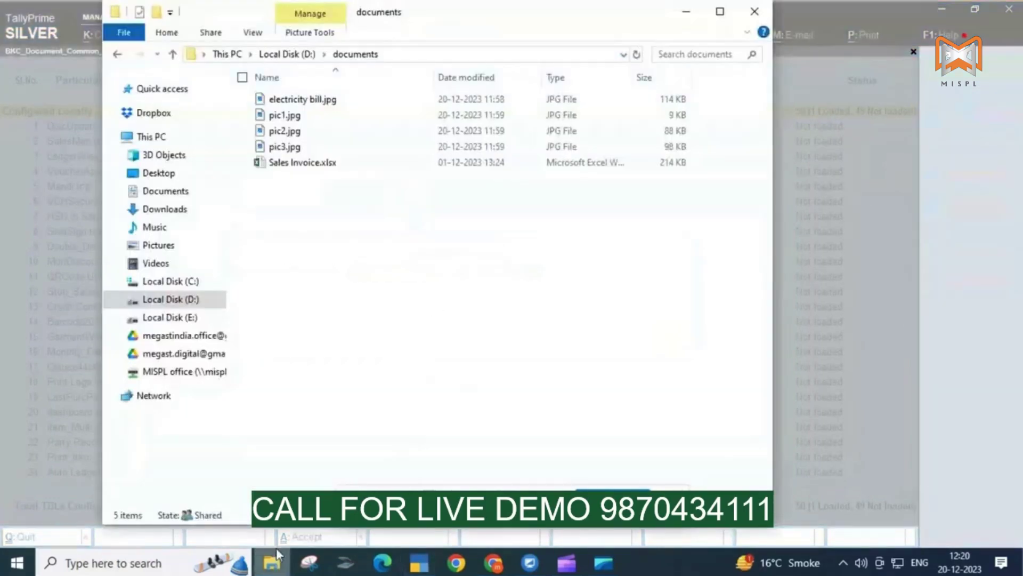
pyautogui.click(420, 54)
pyautogui.click(686, 12)
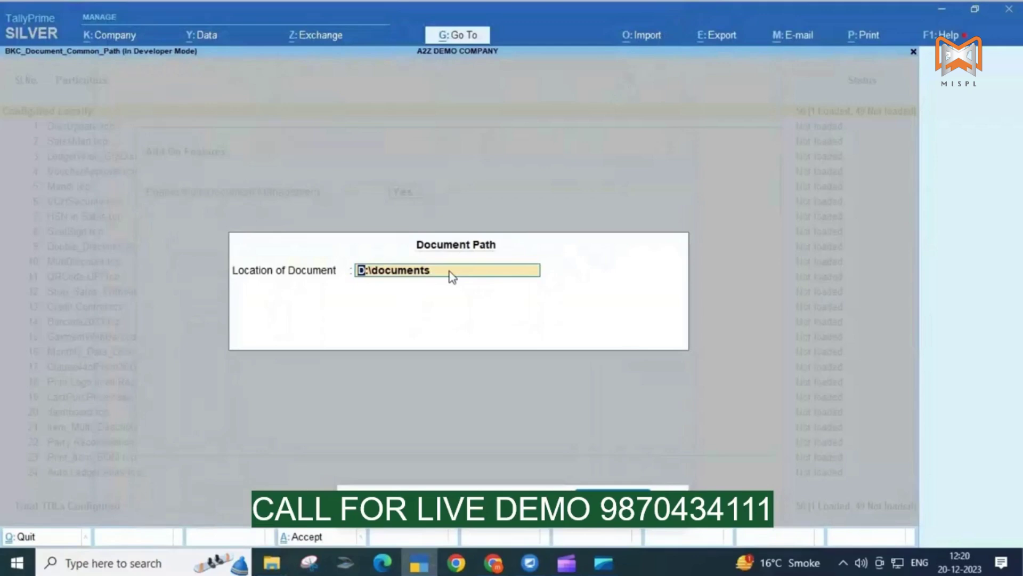
pyautogui.press('Return')
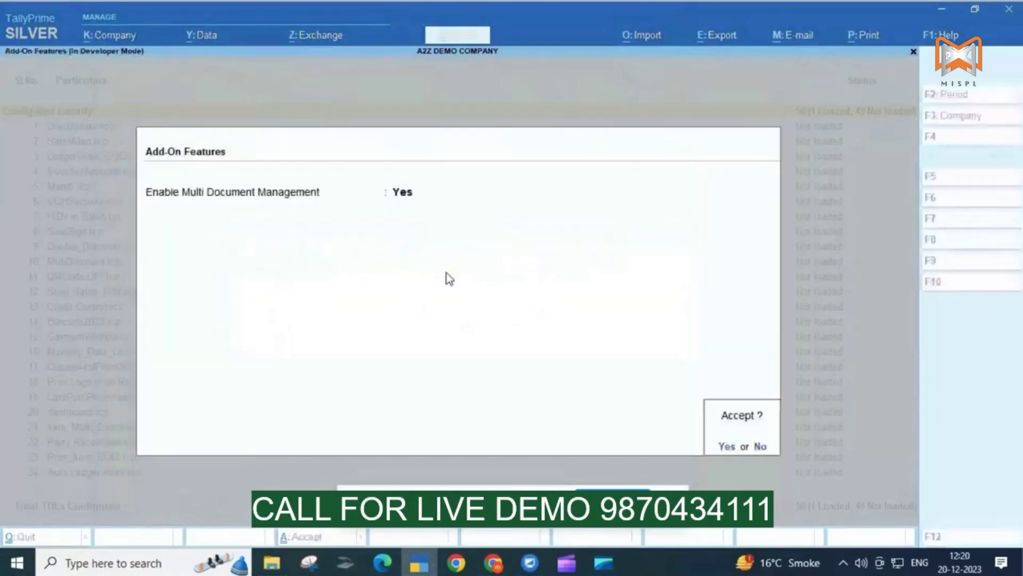
pyautogui.click(727, 448)
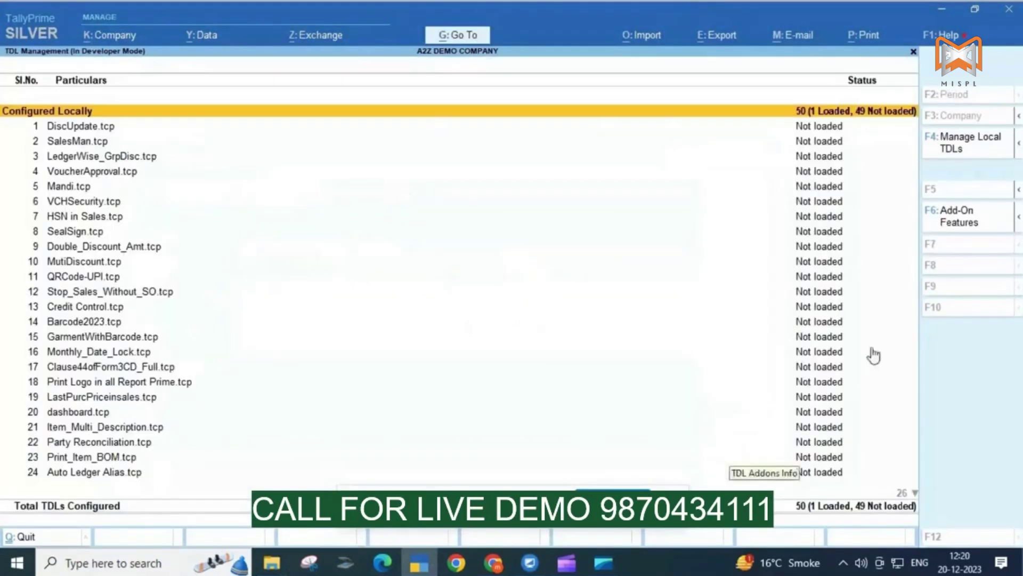
pyautogui.press('Escape')
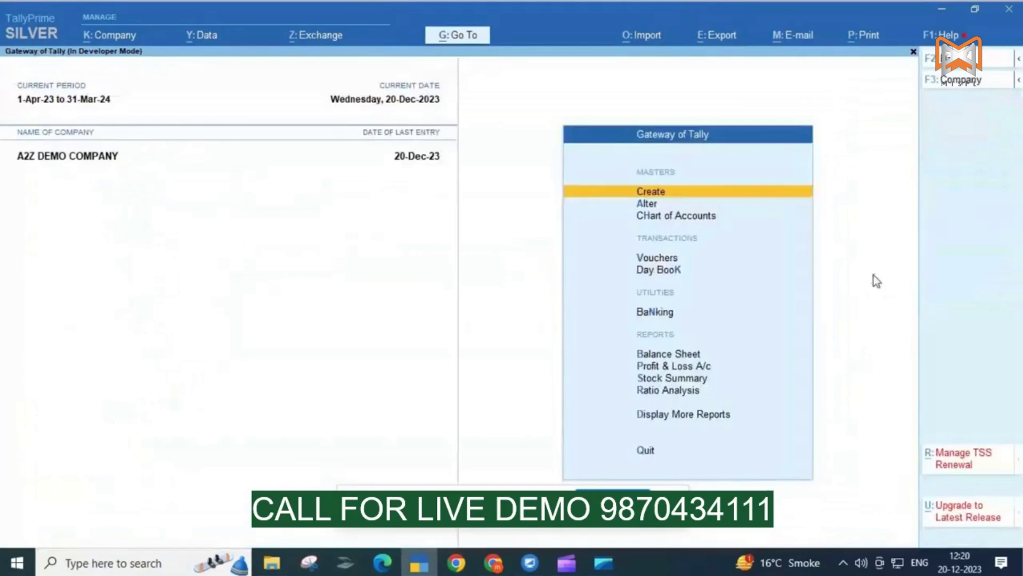
# Step: Start a new GST Sales AZ voucher, No. 18, dated 21-Dec-23
pyautogui.click(658, 259)
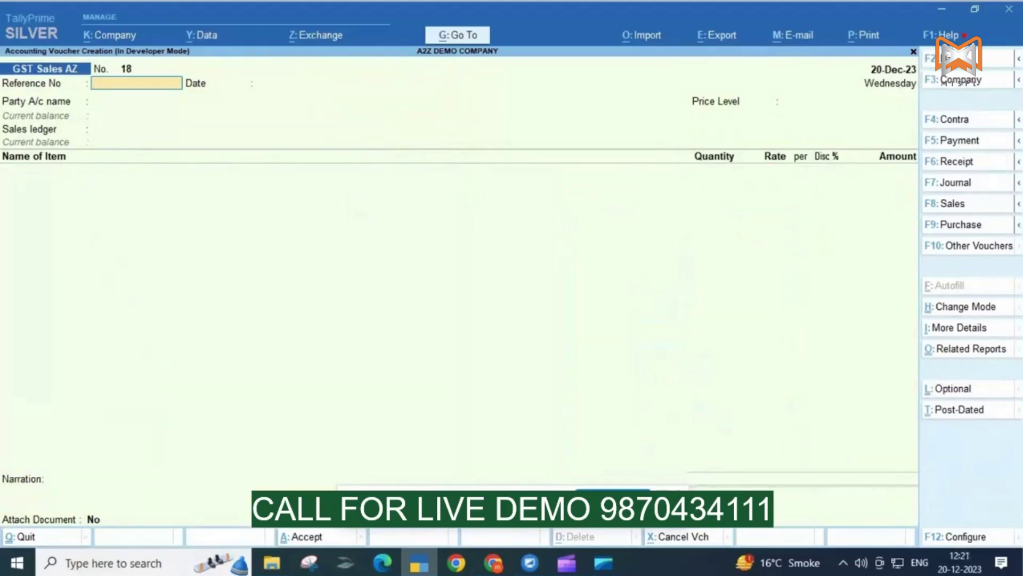
pyautogui.press('F2')
pyautogui.write('21-12-2023')
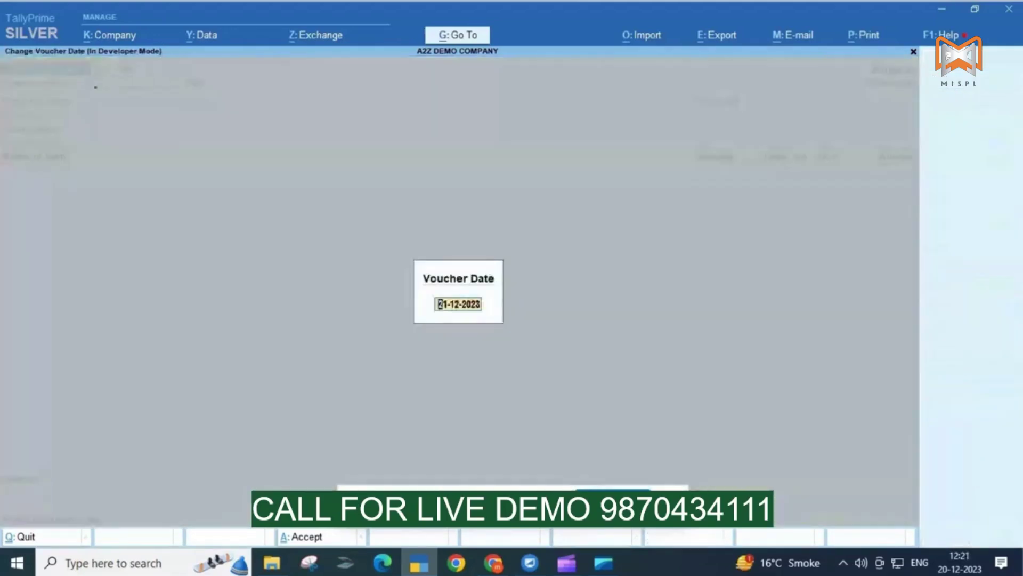
pyautogui.press('Return')
# Step: Choose Abc Company as the party and Sales GST as the sales ledger
pyautogui.press('Return')
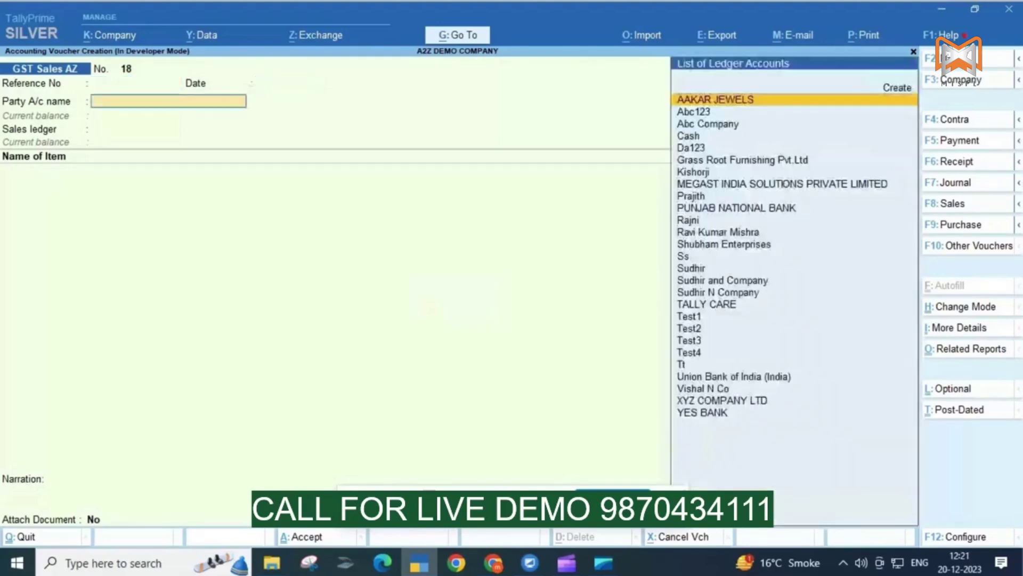
pyautogui.press('Down')
pyautogui.press('Down')
pyautogui.press('Return')
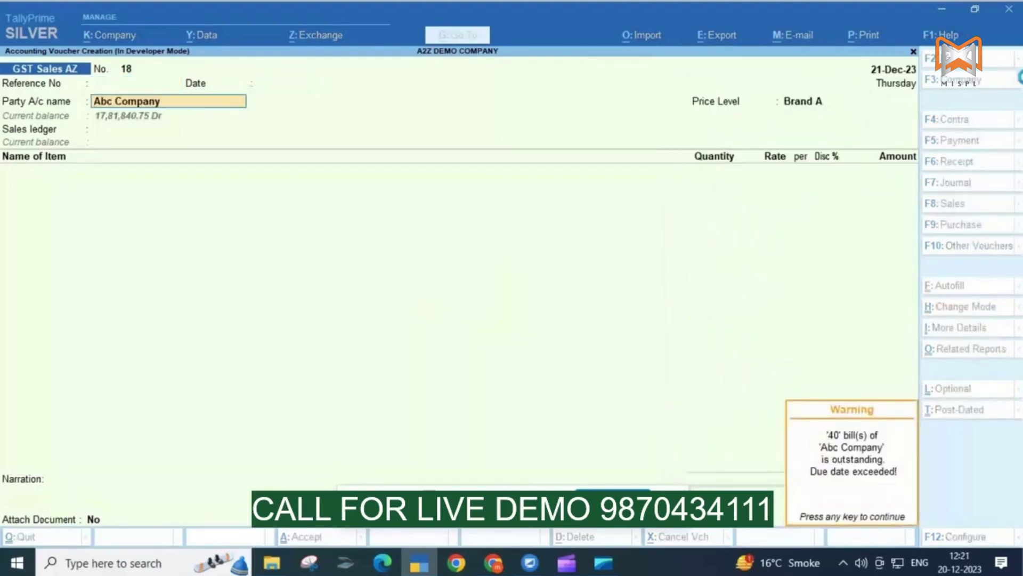
pyautogui.press('Return')
pyautogui.hotkey('ctrl', 'a')
pyautogui.hotkey('ctrl', 'a')
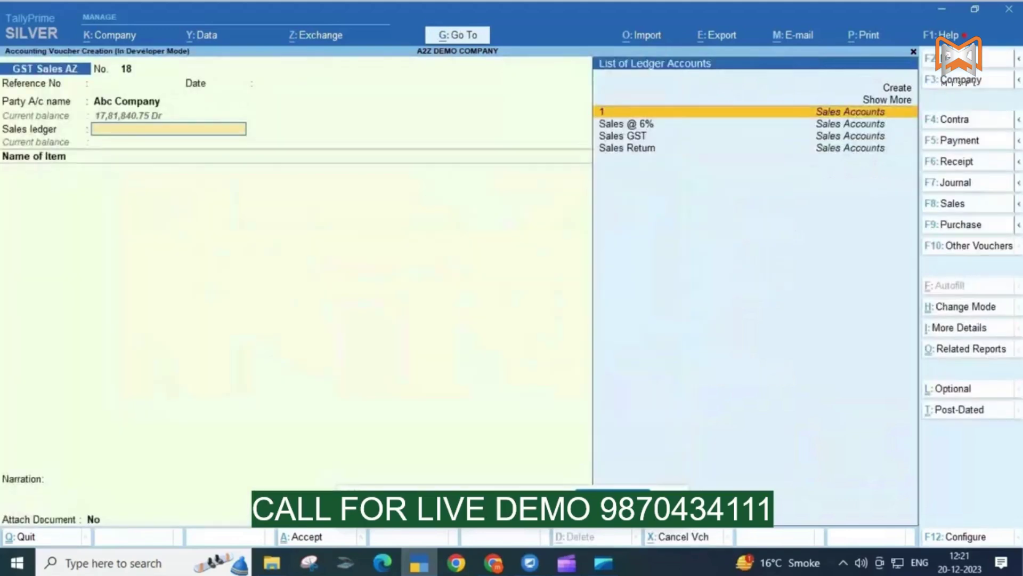
pyautogui.press('Down')
pyautogui.press('Down')
pyautogui.press('Return')
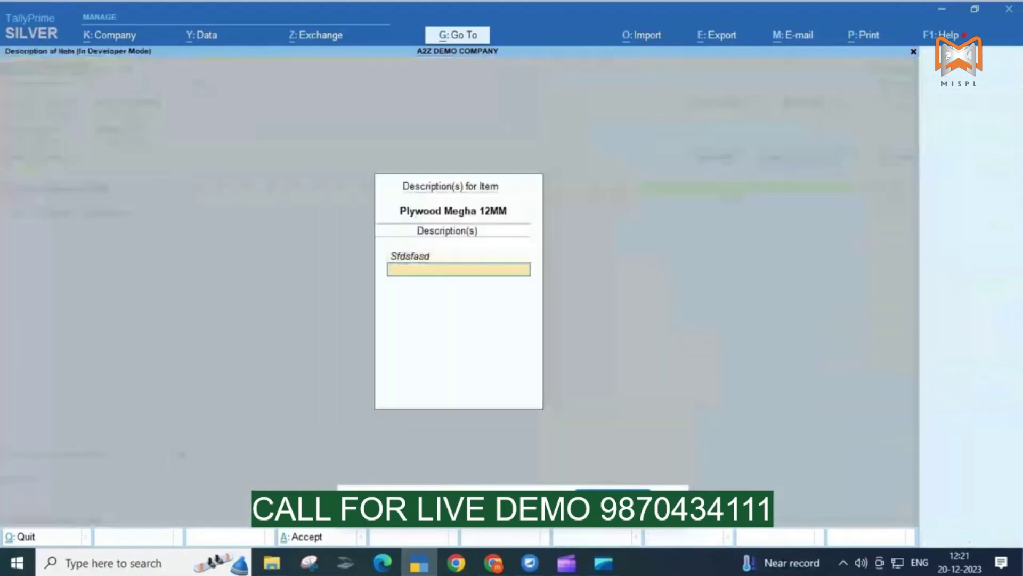
# Step: Bill 10 nos of Plywood Megha 12MM at 5,000 less 5%
pyautogui.press('Return')
pyautogui.press('Return')
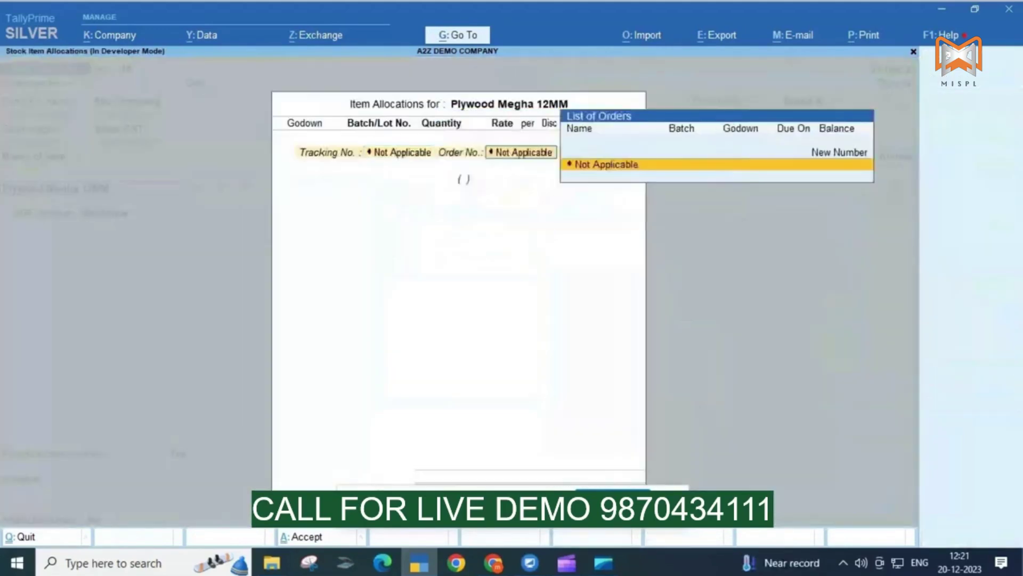
pyautogui.press('Return')
pyautogui.press('Return')
pyautogui.press('Return')
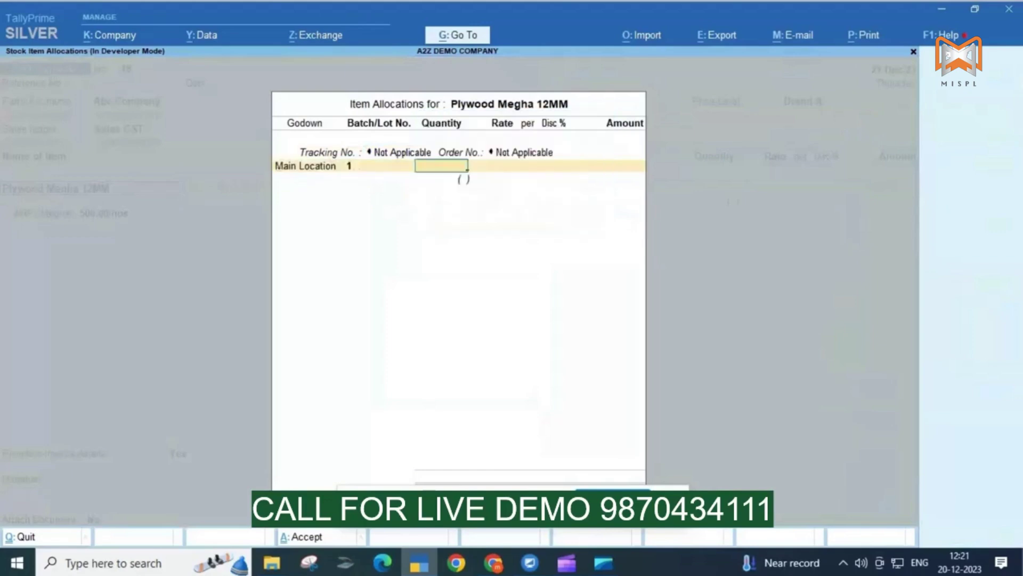
pyautogui.write('10')
pyautogui.press('Return')
pyautogui.press('Return')
pyautogui.press('Return')
pyautogui.press('Return')
pyautogui.press('Return')
pyautogui.press('Return')
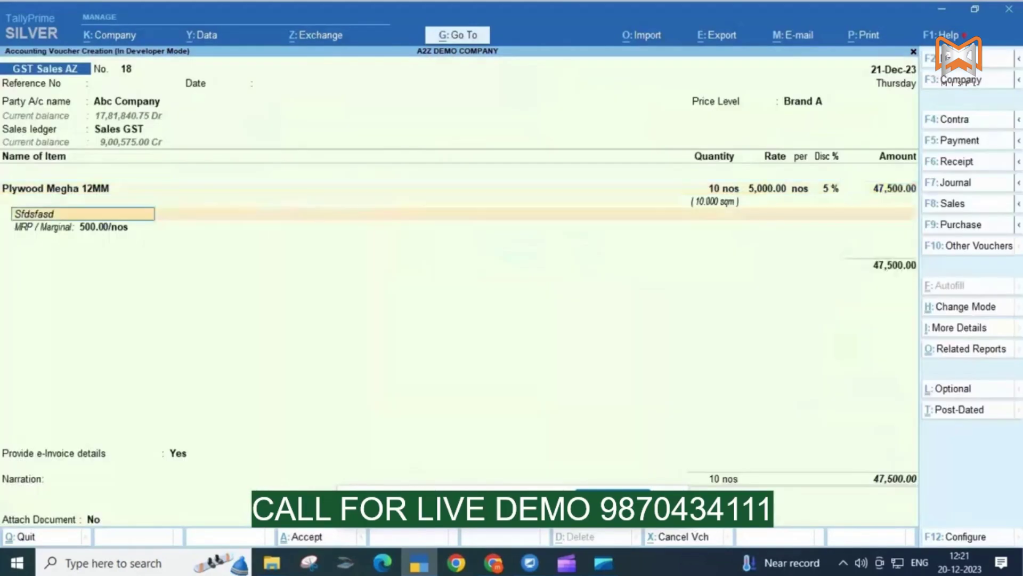
# Step: Add 5 nos of Austin Club 12MM 6 x 3 at a rate of 200
pyautogui.press('Return')
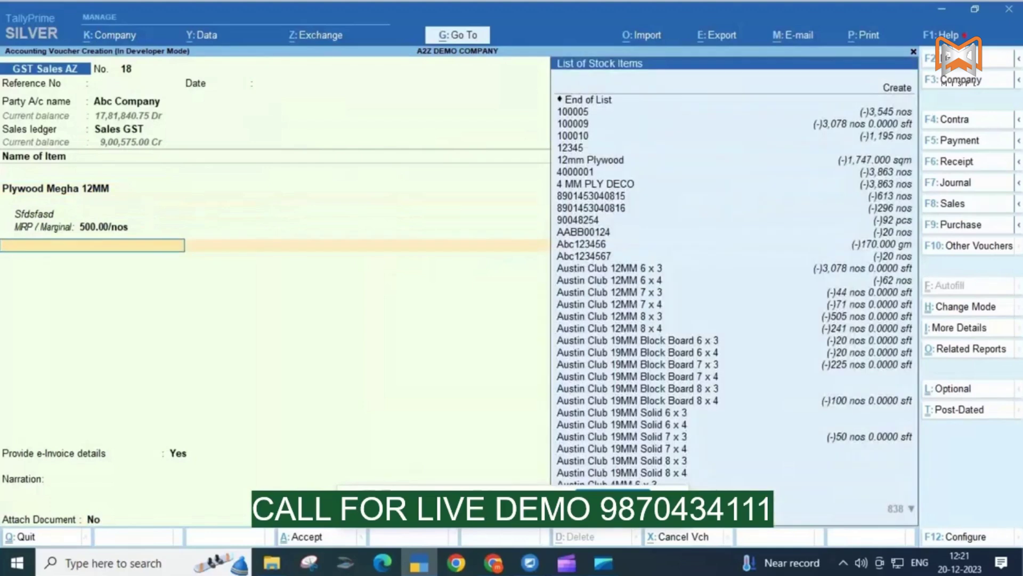
pyautogui.press('Down')
pyautogui.press('Down')
pyautogui.press('Down')
pyautogui.write('aus')
pyautogui.press('Return')
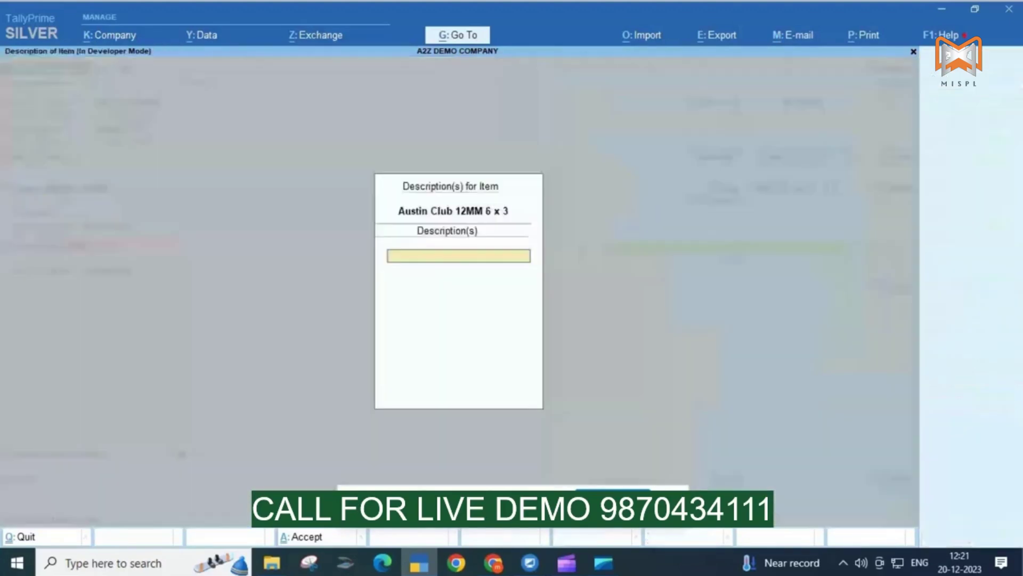
pyautogui.press('Return')
pyautogui.press('Return')
pyautogui.press('Return')
pyautogui.press('Return')
pyautogui.press('Return')
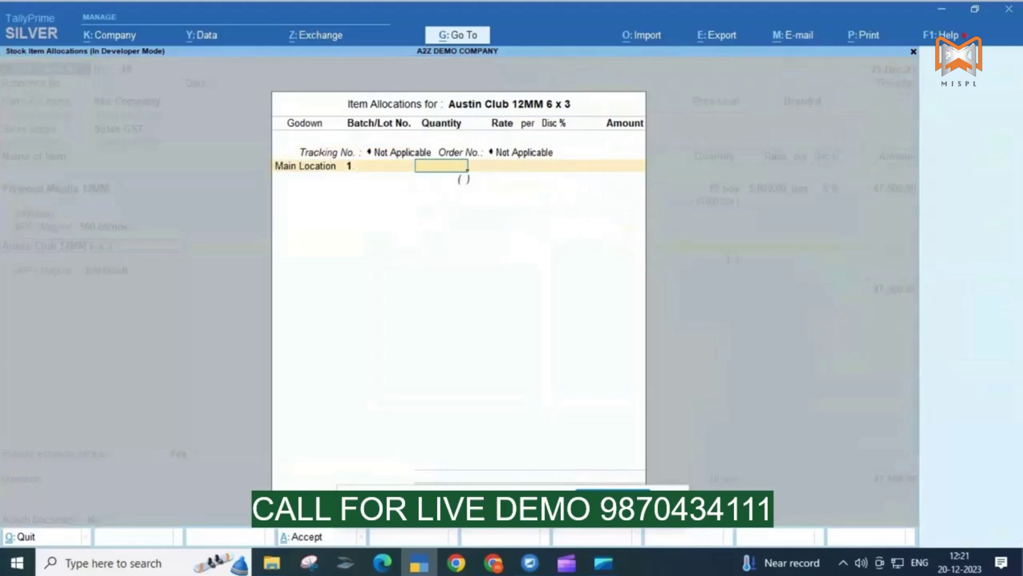
pyautogui.write('5')
pyautogui.press('Return')
pyautogui.press('Return')
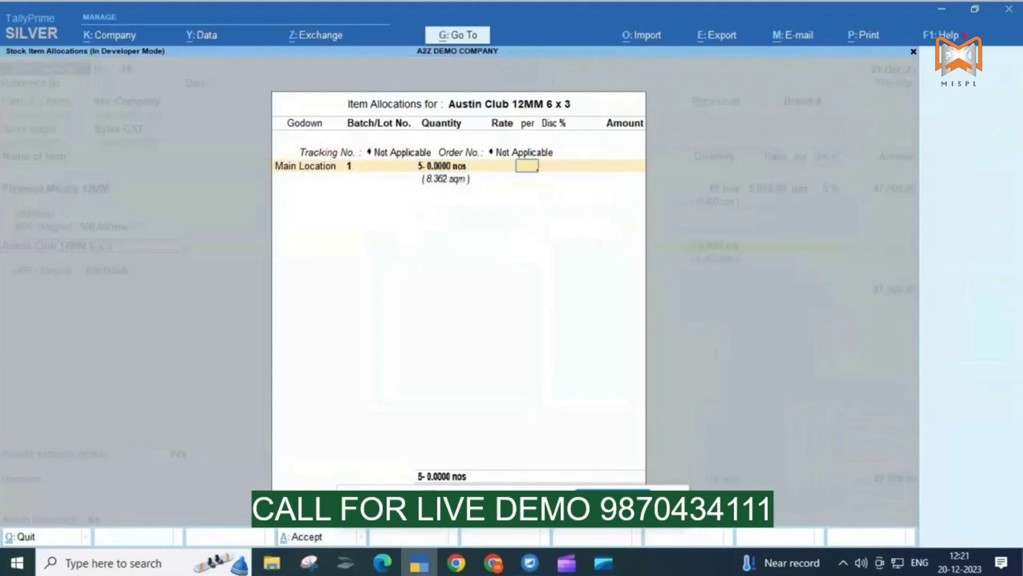
pyautogui.press('BackSpace')
pyautogui.write('200')
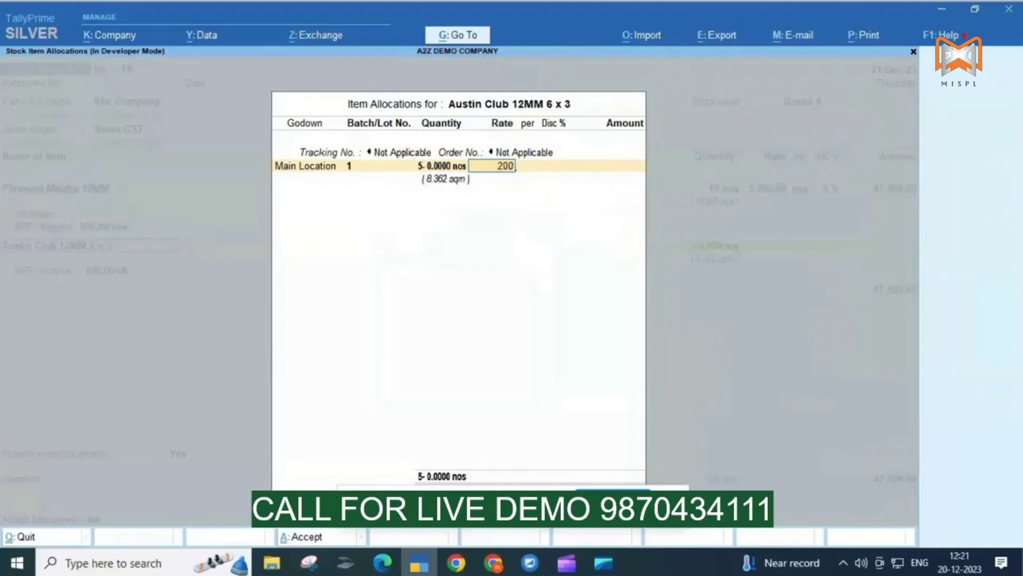
pyautogui.press('Return')
pyautogui.press('Return')
pyautogui.press('Return')
pyautogui.press('Return')
pyautogui.press('Return')
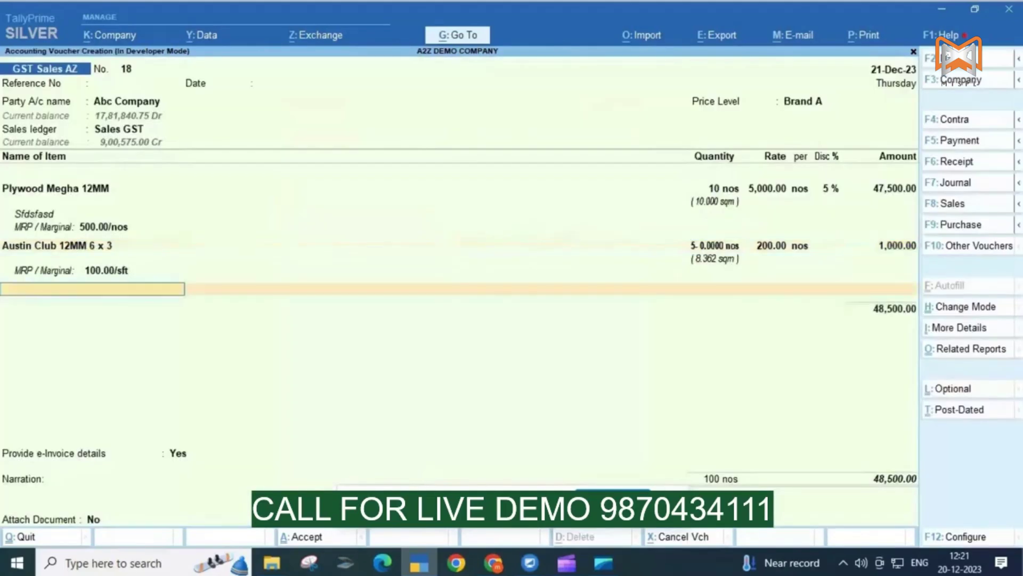
pyautogui.press('Return')
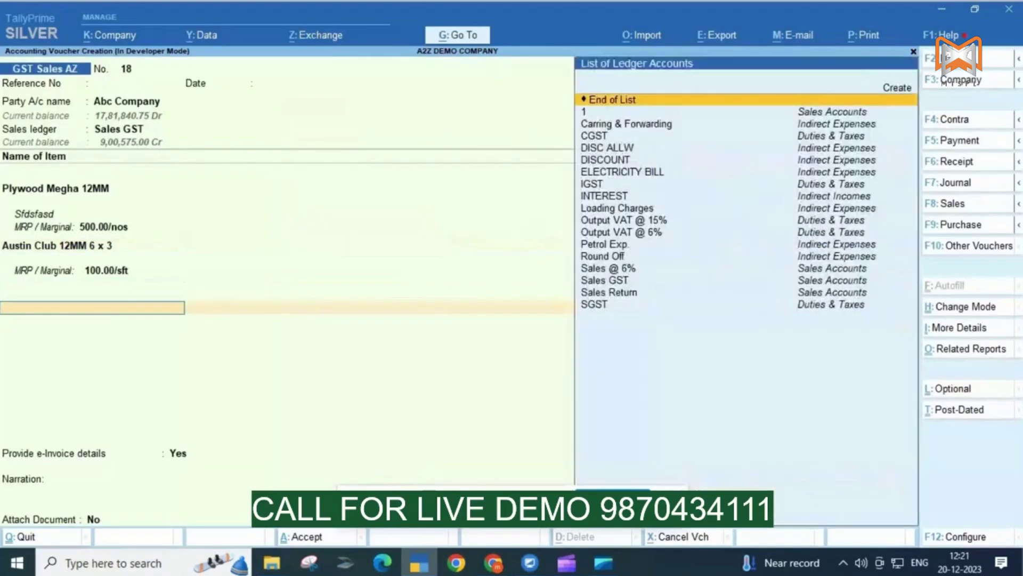
# Step: Pick Austin Premium Door 30MM 214 x 100 on a new item line
pyautogui.press('BackSpace')
pyautogui.press('Return')
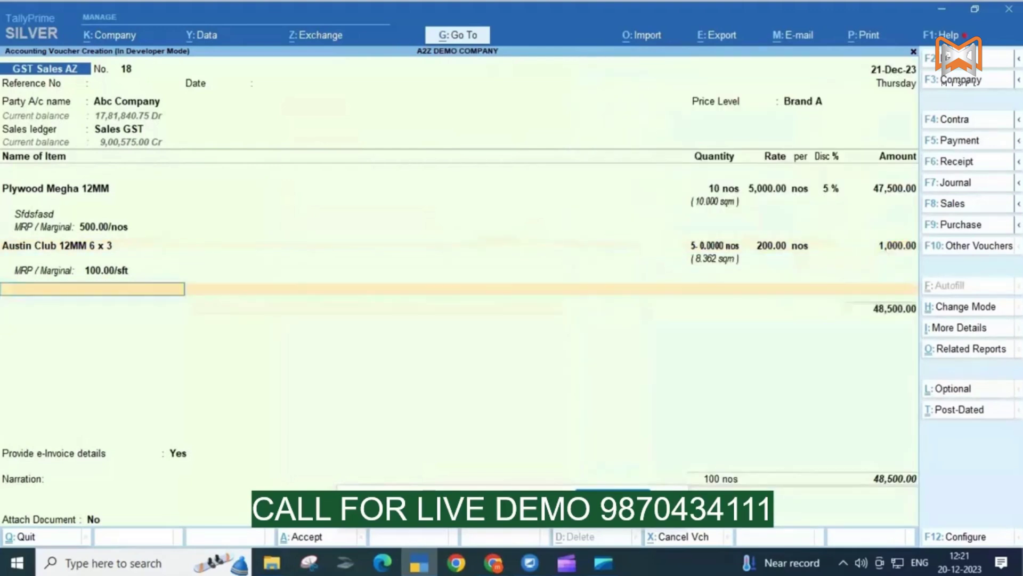
pyautogui.write('MI')
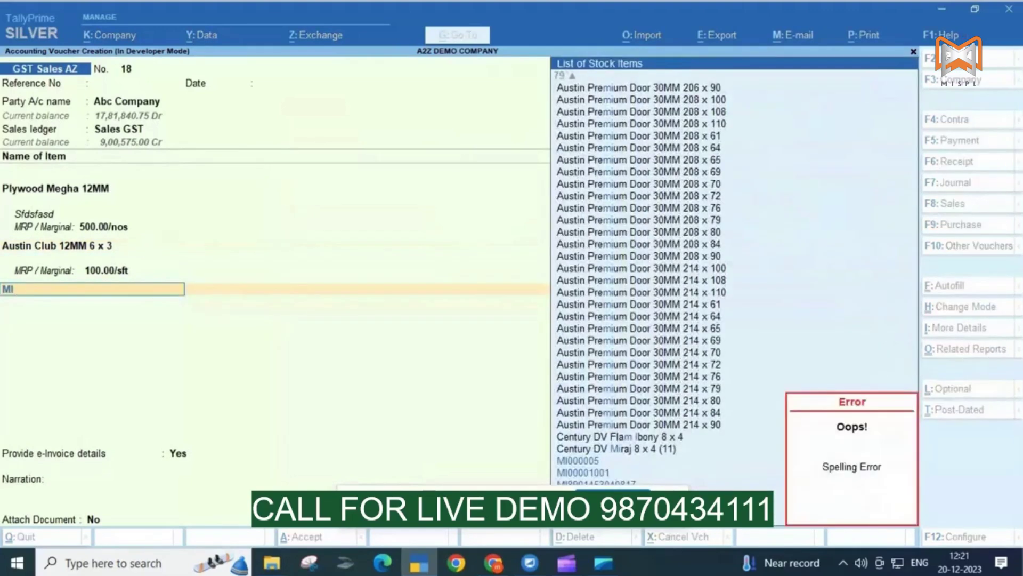
pyautogui.press('Up')
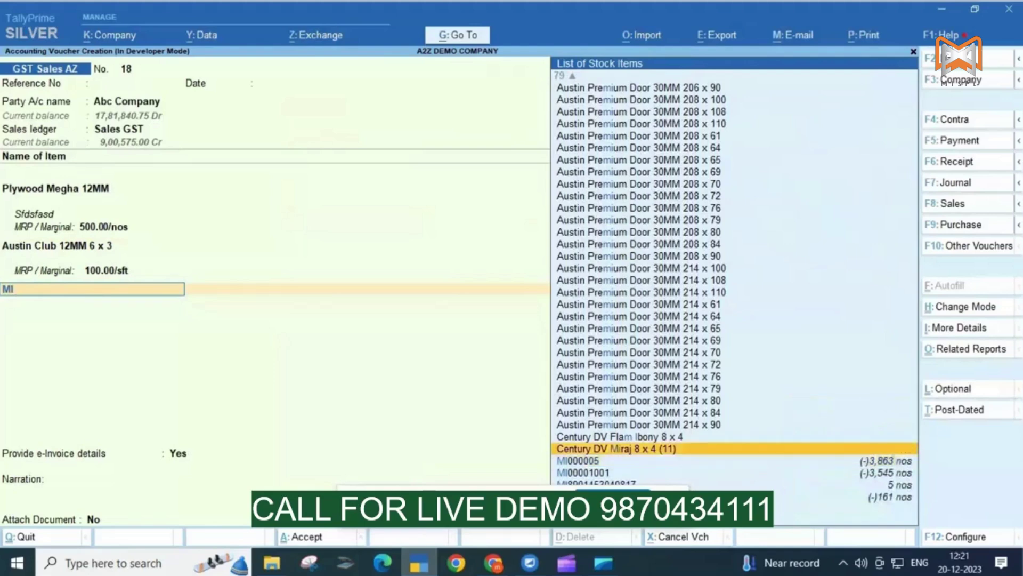
pyautogui.press('Up')
pyautogui.press('Up')
pyautogui.press('Up')
pyautogui.press('Up')
pyautogui.press('Up')
pyautogui.press('Up')
pyautogui.press('Up')
pyautogui.press('Up')
pyautogui.press('Up')
pyautogui.press('Up')
pyautogui.press('Up')
pyautogui.press('Up')
pyautogui.press('Up')
pyautogui.press('Up')
pyautogui.press('Up')
pyautogui.press('Return')
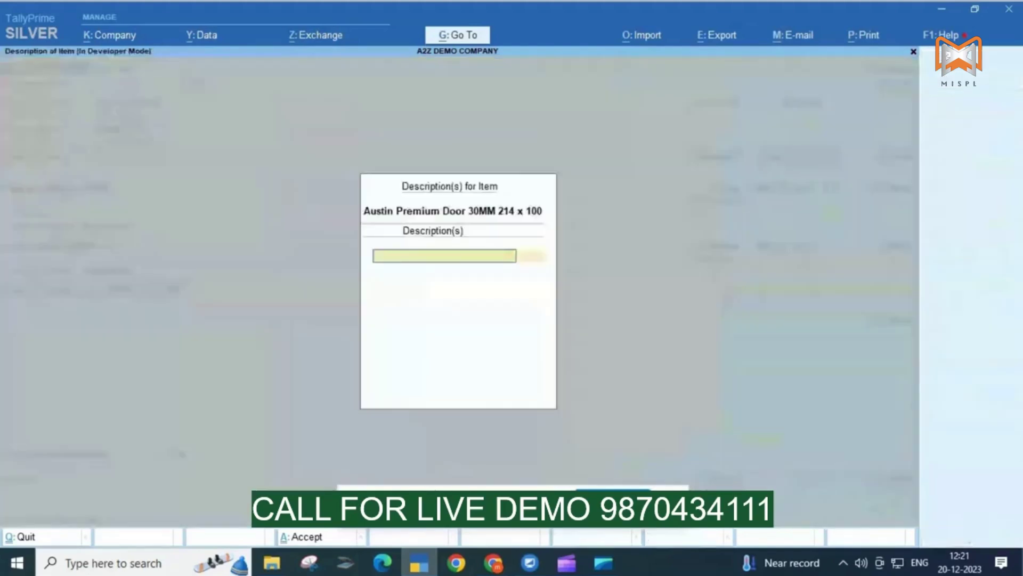
pyautogui.press('Return')
# Step: Bill the door at 15 nos and 300 per nos, 4,500.00
pyautogui.press('Return')
pyautogui.press('Return')
pyautogui.press('Return')
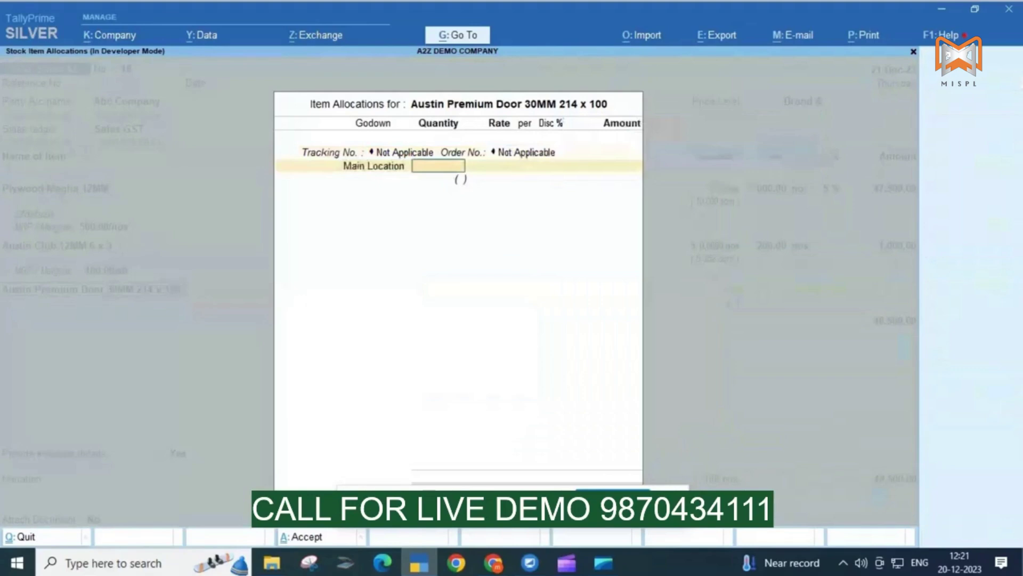
pyautogui.write('15')
pyautogui.press('Return')
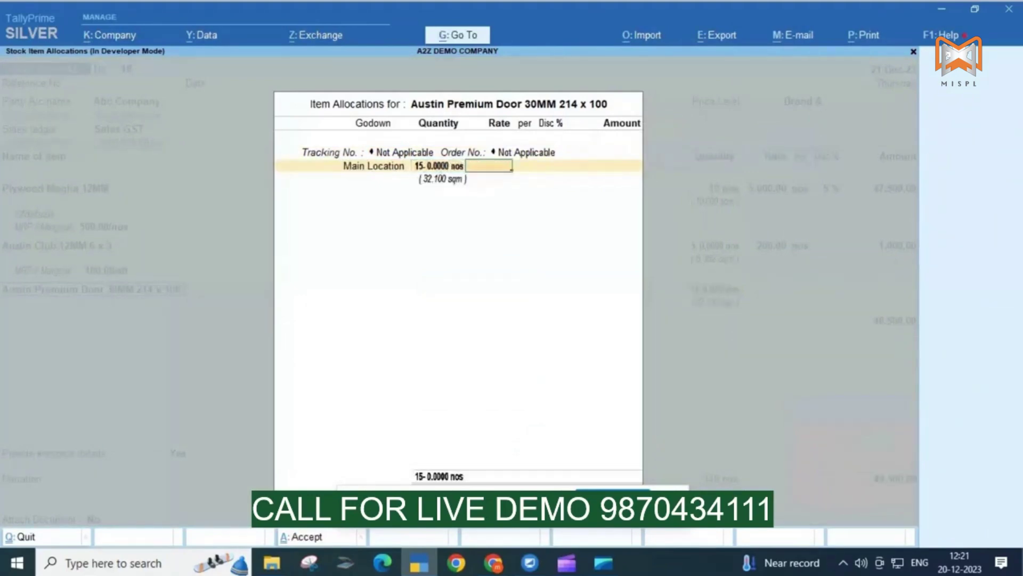
pyautogui.write('300')
pyautogui.press('Return')
pyautogui.press('Return')
pyautogui.press('Return')
pyautogui.press('Return')
pyautogui.press('Return')
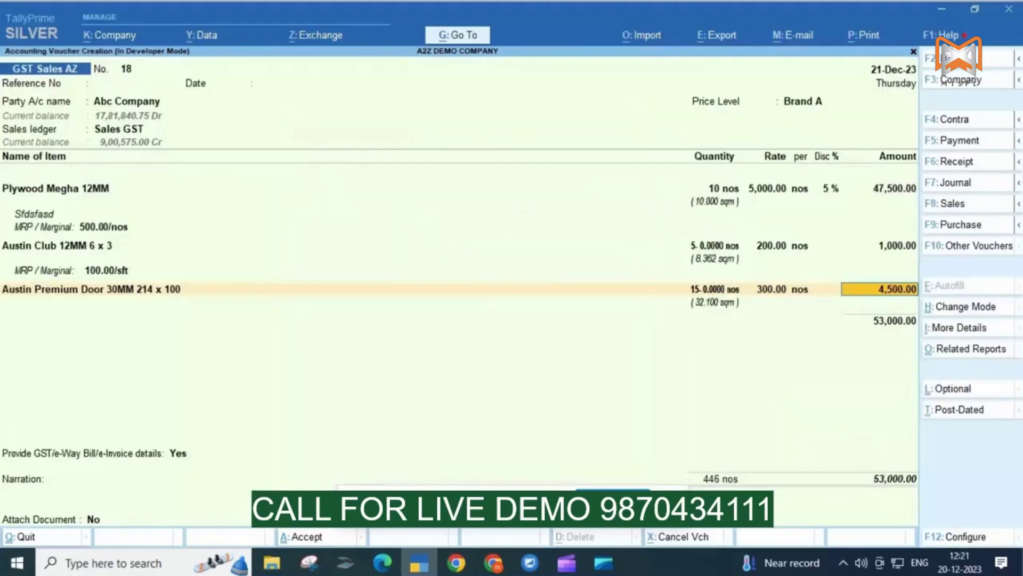
pyautogui.press('Return')
pyautogui.press('Return')
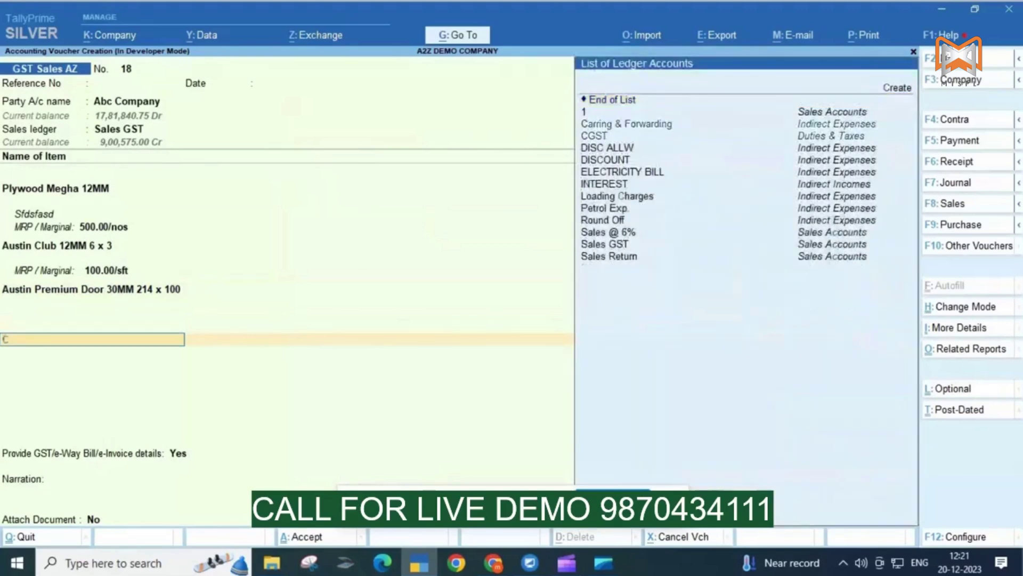
# Step: Add CGST and SGST ledgers at 4,965.00 each, decline e-Way Bill details, and accept the new reference
pyautogui.write('CGS')
pyautogui.press('Return')
pyautogui.press('Return')
pyautogui.write('SG')
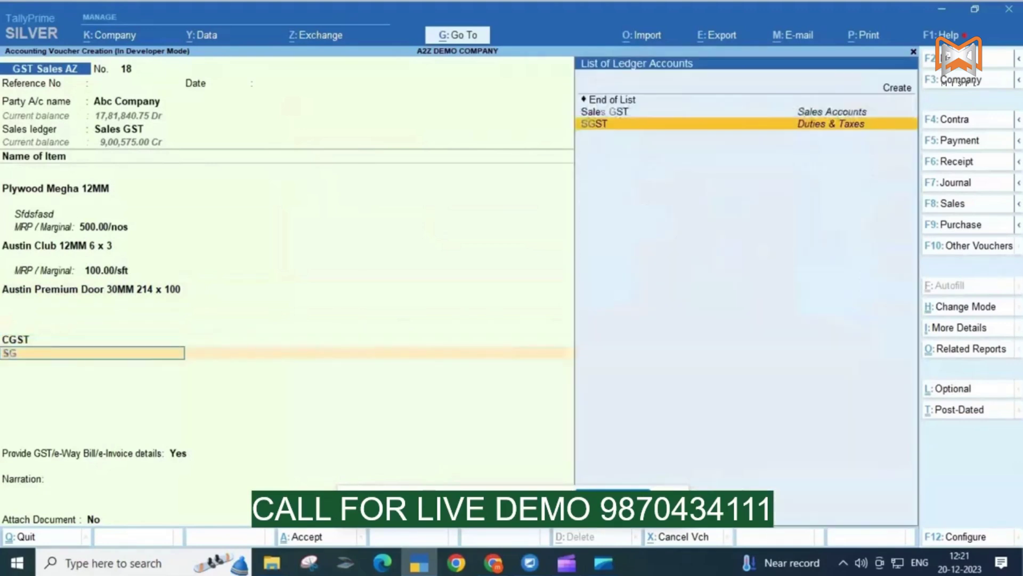
pyautogui.press('Return')
pyautogui.press('Return')
pyautogui.press('Return')
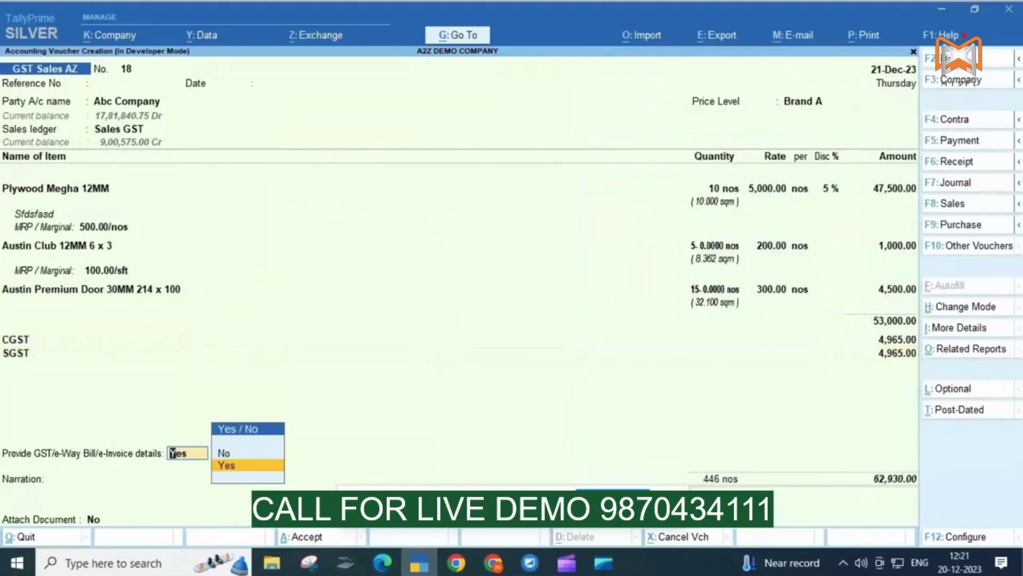
pyautogui.write('N')
pyautogui.press('Return')
pyautogui.press('Return')
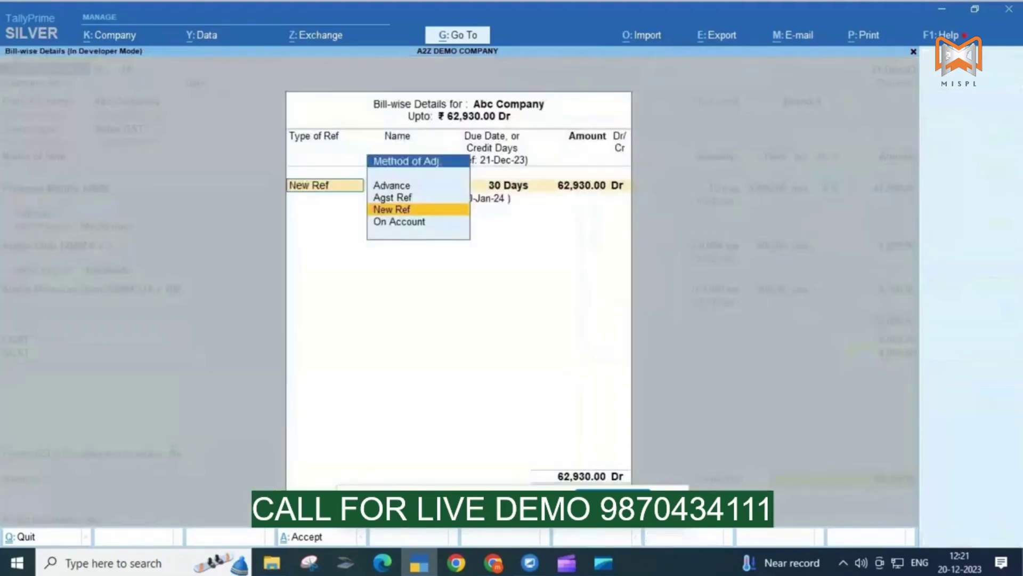
pyautogui.press('Return')
pyautogui.press('Return')
pyautogui.press('Return')
pyautogui.press('Return')
pyautogui.press('Return')
pyautogui.press('Return')
pyautogui.press('Return')
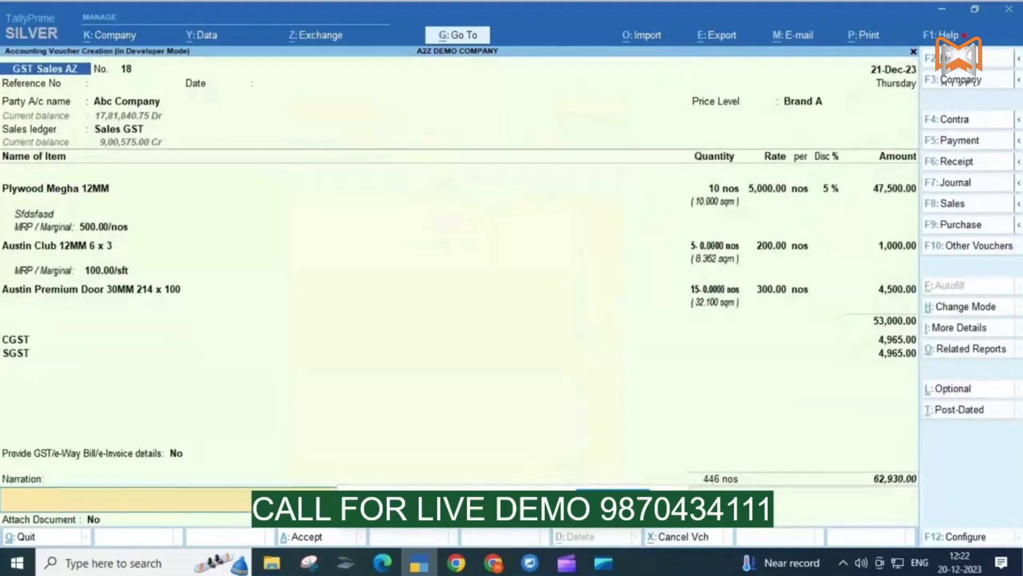
pyautogui.press('Return')
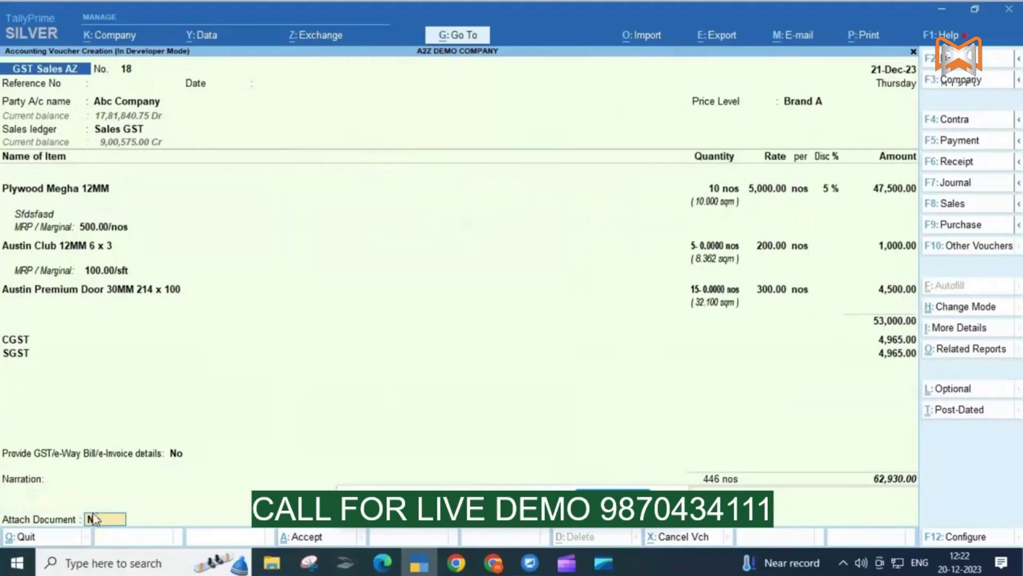
# Step: Set Attach Document to Yes and describe the first attachment as PLYWOOD 12MM 8X4
pyautogui.press('y')
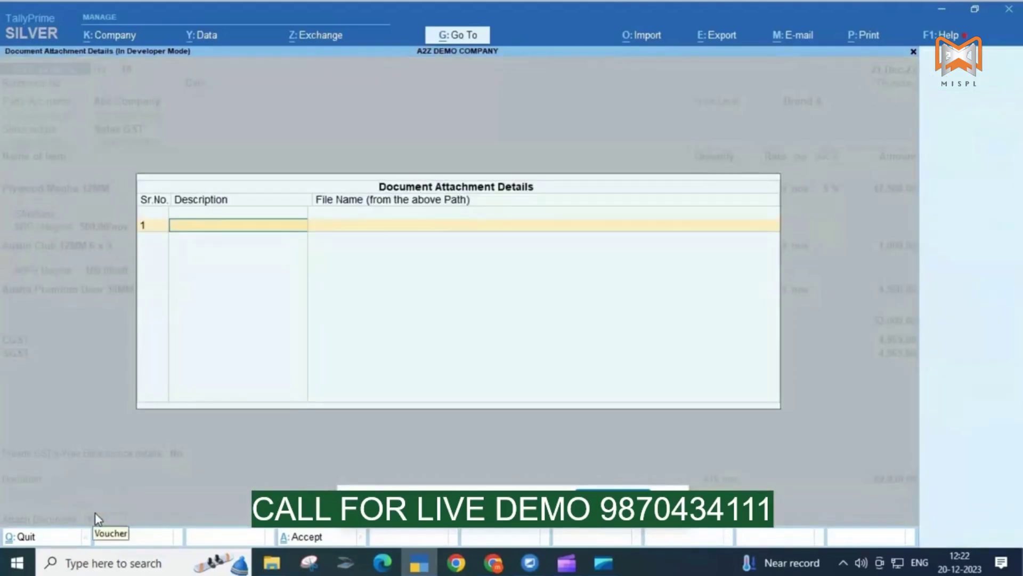
pyautogui.write('PLYO')
pyautogui.press('BackSpace')
pyautogui.press('BackSpace')
pyautogui.write('Y')
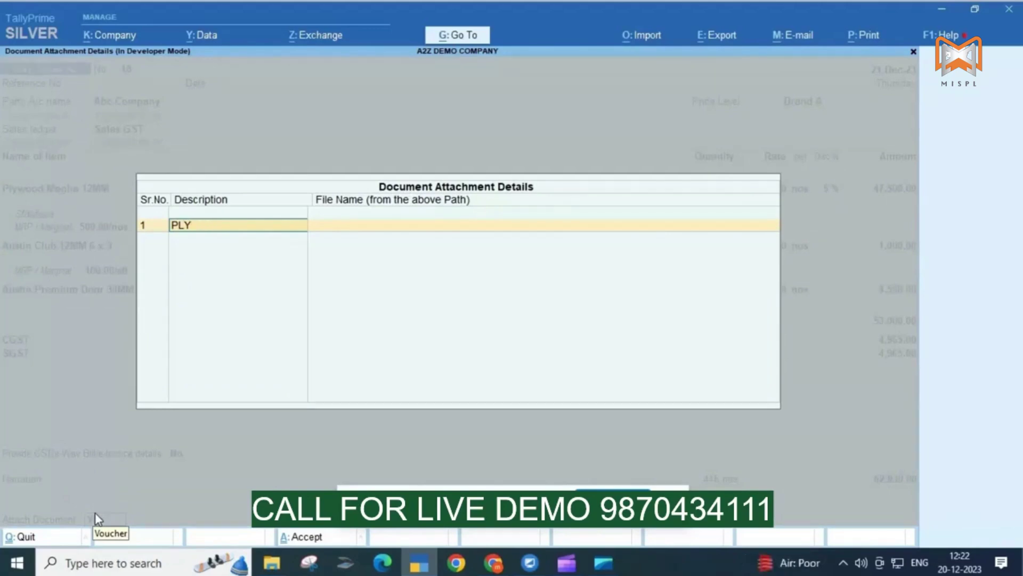
pyautogui.write('WOOD 12MM 8X4')
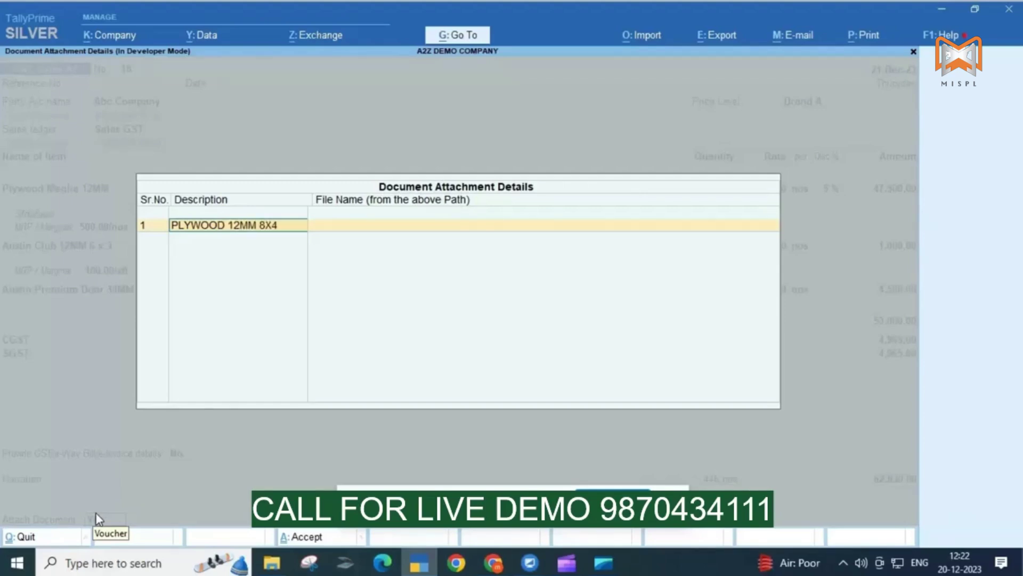
pyautogui.press('Return')
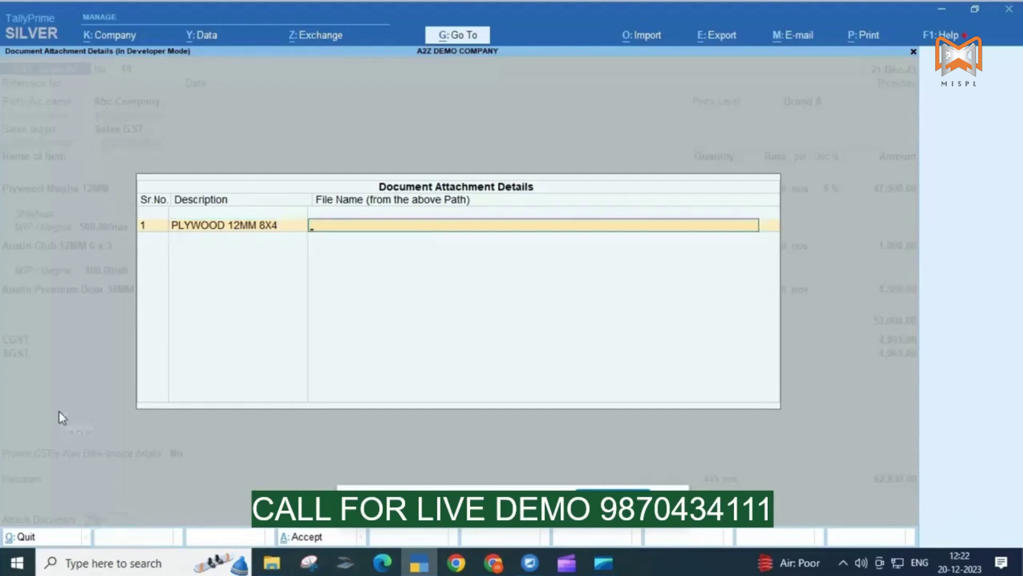
# Step: Copy D:\documents\pic1.jpg from File Explorer's address bar and paste it as the file name
pyautogui.click(272, 563)
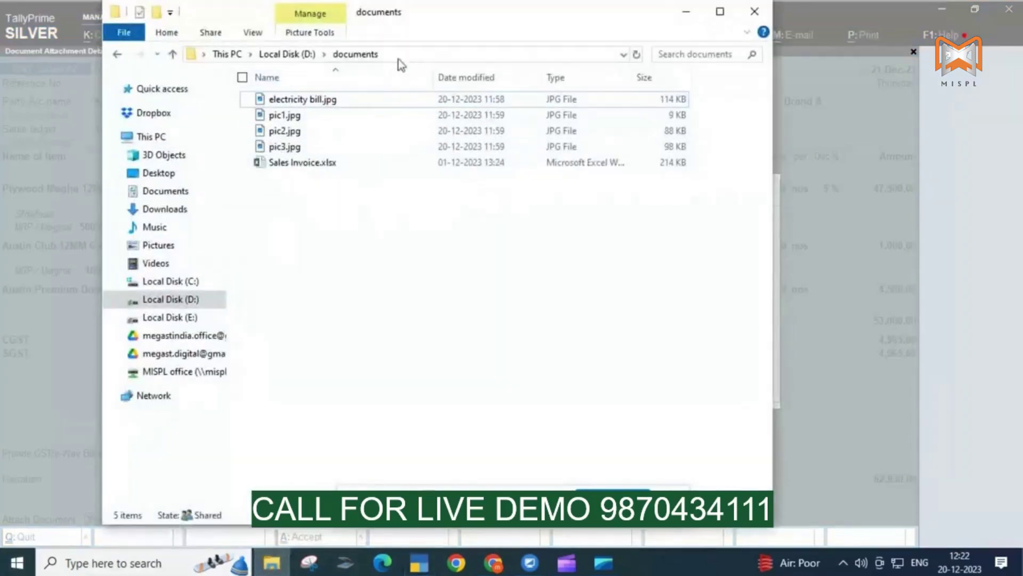
pyautogui.click(416, 54)
pyautogui.click(416, 54)
pyautogui.write('\\documents')
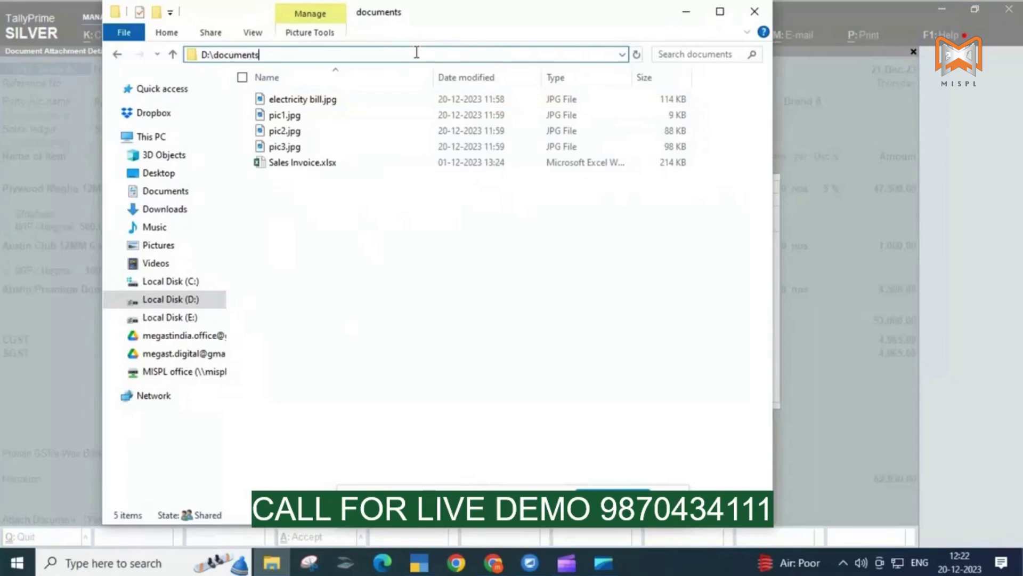
pyautogui.press('Down')
pyautogui.press('Down')
pyautogui.press('Return')
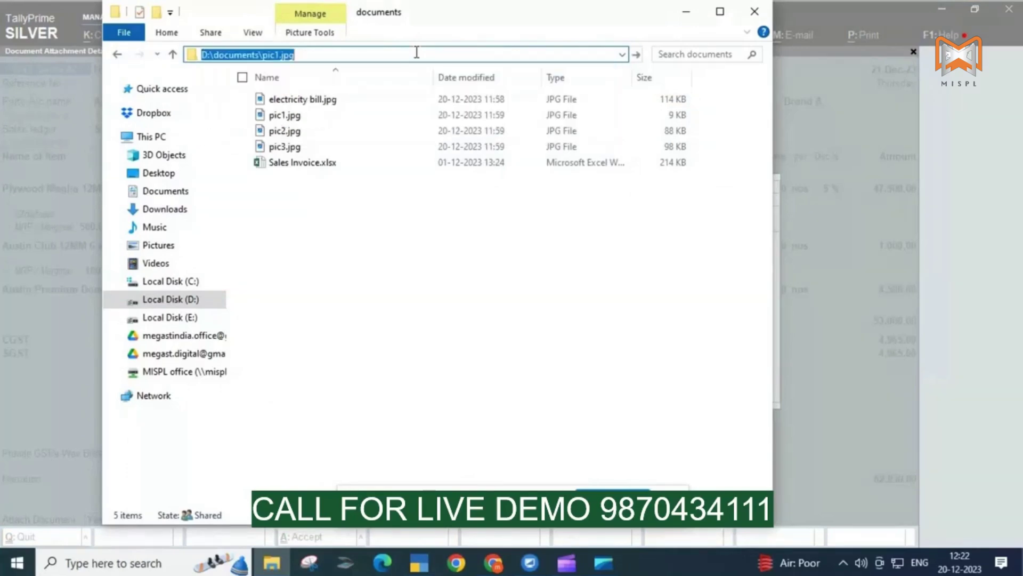
pyautogui.hotkey('ctrl', 'c')
pyautogui.hotkey('alt', 'Tab')
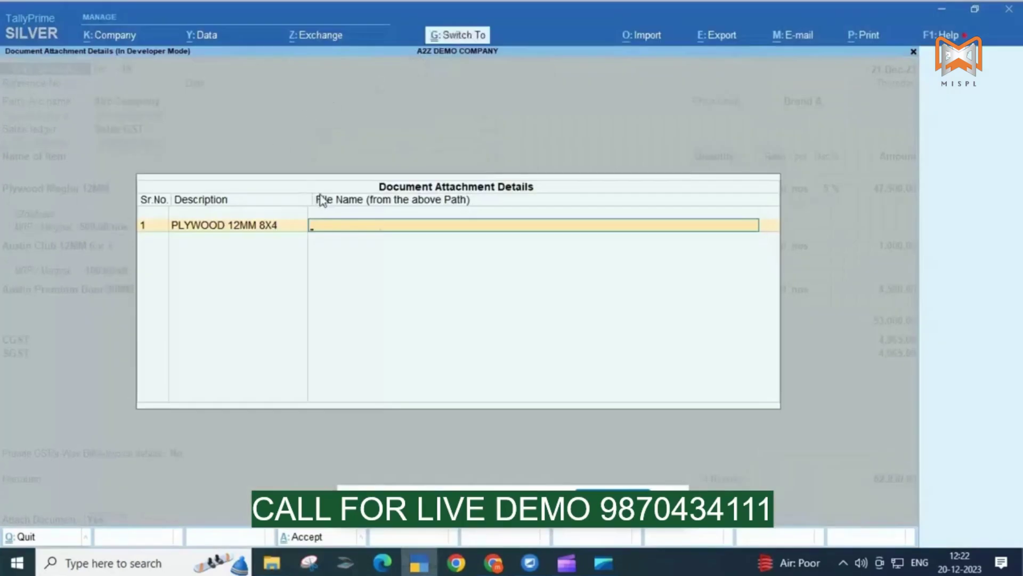
pyautogui.hotkey('ctrl', 'v')
pyautogui.press('Return')
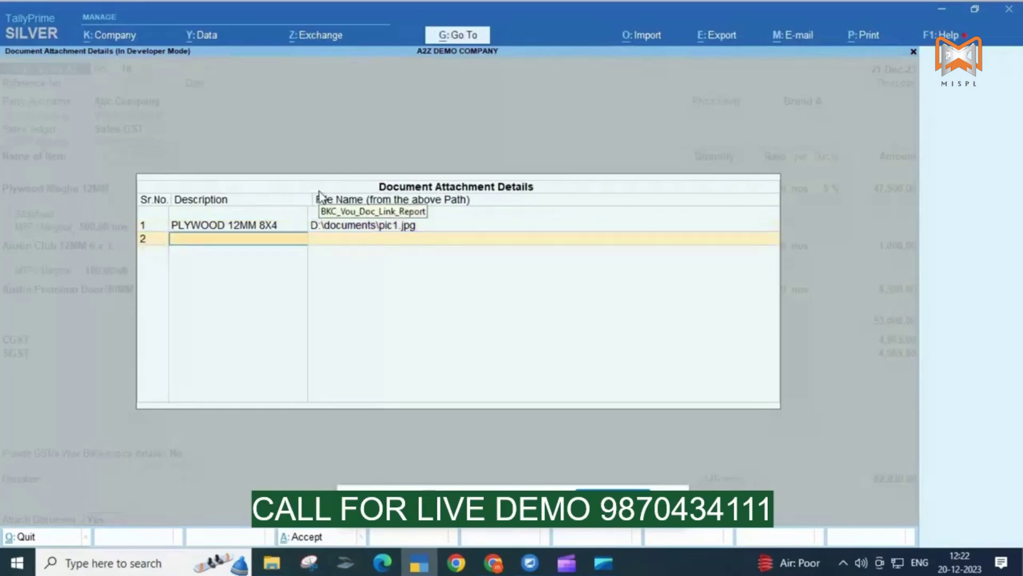
# Step: Add a second attachment PLYWOOD 12MM 6X3, repeating row 1's path edited to pic2.jpg
pyautogui.write('PLU')
pyautogui.press('BackSpace')
pyautogui.write('YWOOD 12MM')
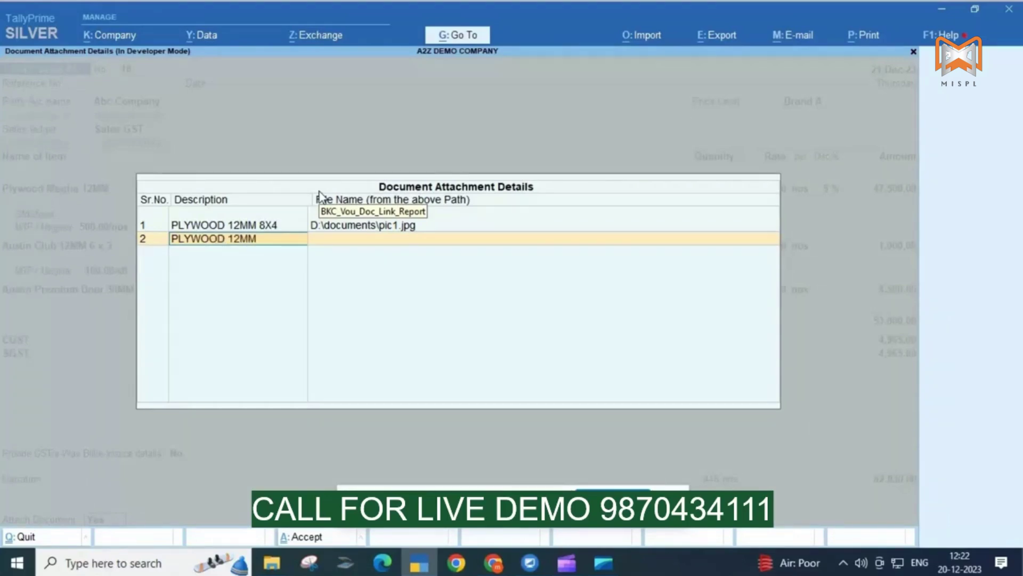
pyautogui.write(' 6X3')
pyautogui.press('Return')
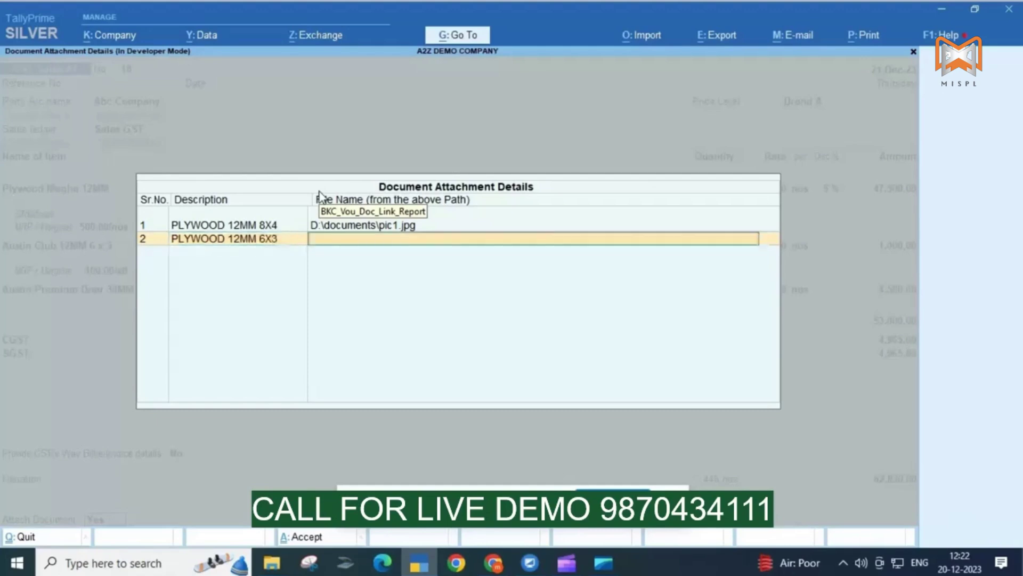
pyautogui.press('ctrl')
pyautogui.hotkey('ctrl', 'r')
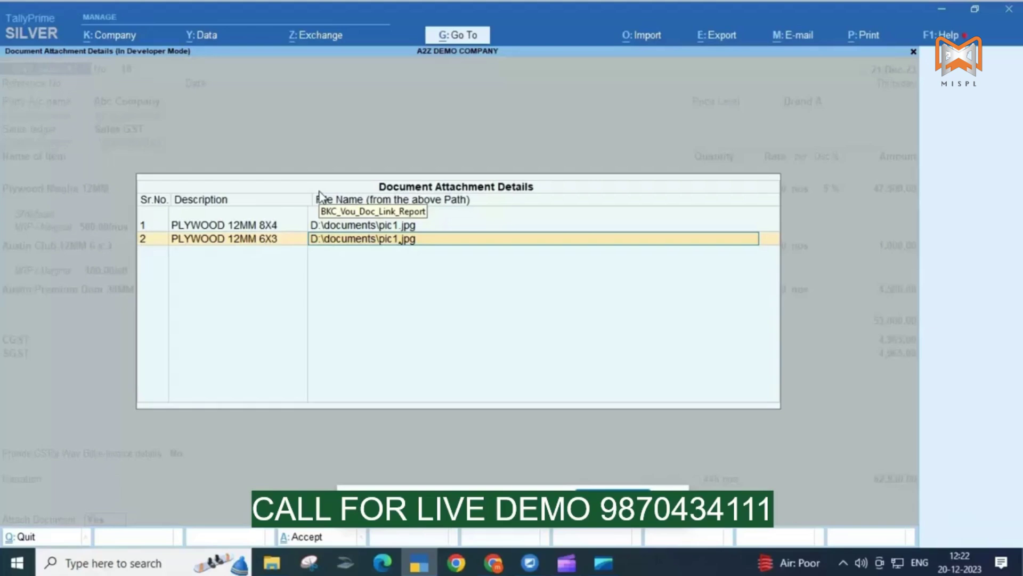
pyautogui.press('Delete')
pyautogui.write('2')
pyautogui.press('Return')
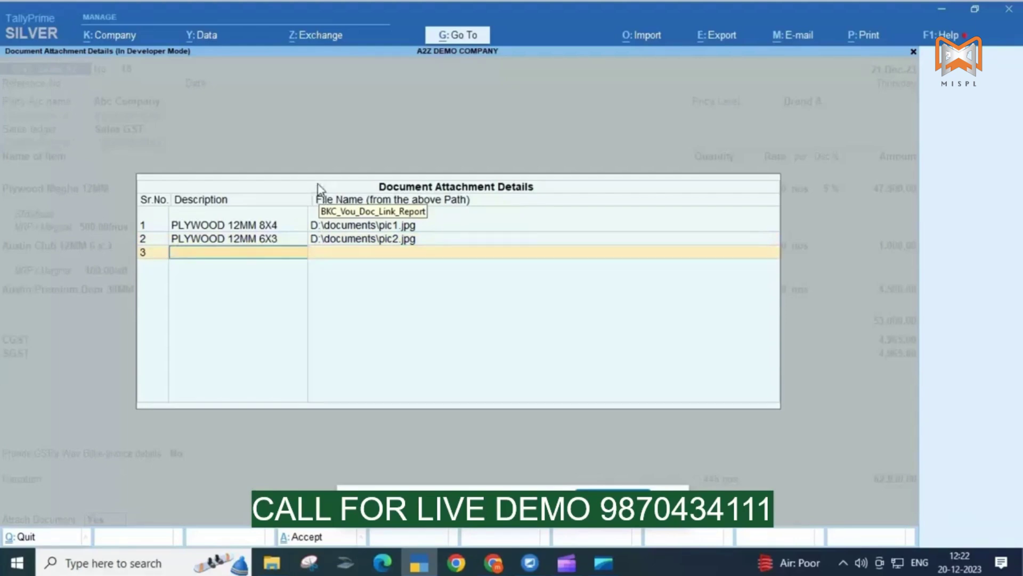
# Step: Add a third attachment DOOR linked to D:\documents\pic3.jpg and close the list
pyautogui.write('DOOR')
pyautogui.press('Return')
pyautogui.click(271, 562)
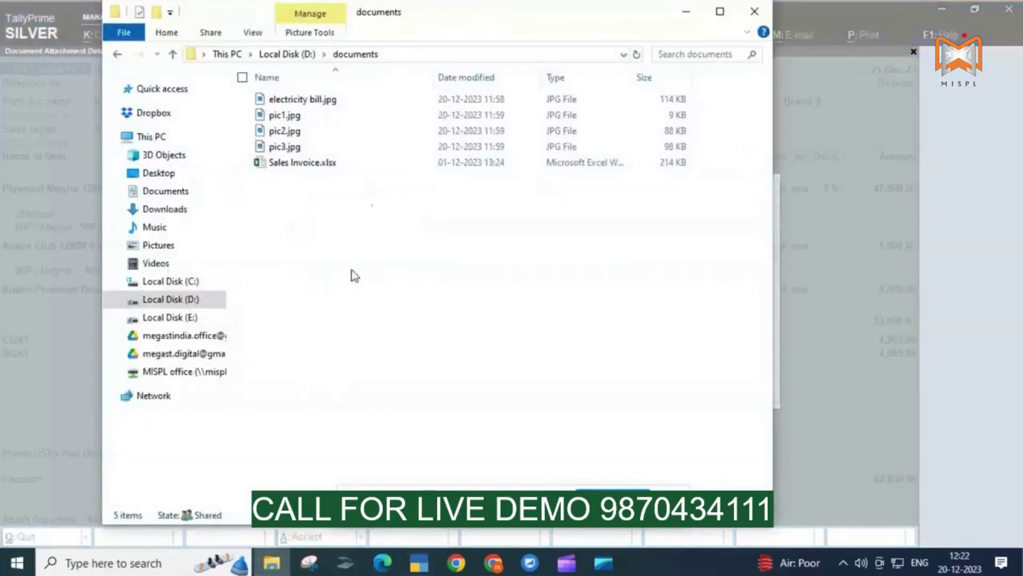
pyautogui.click(411, 53)
pyautogui.click(413, 53)
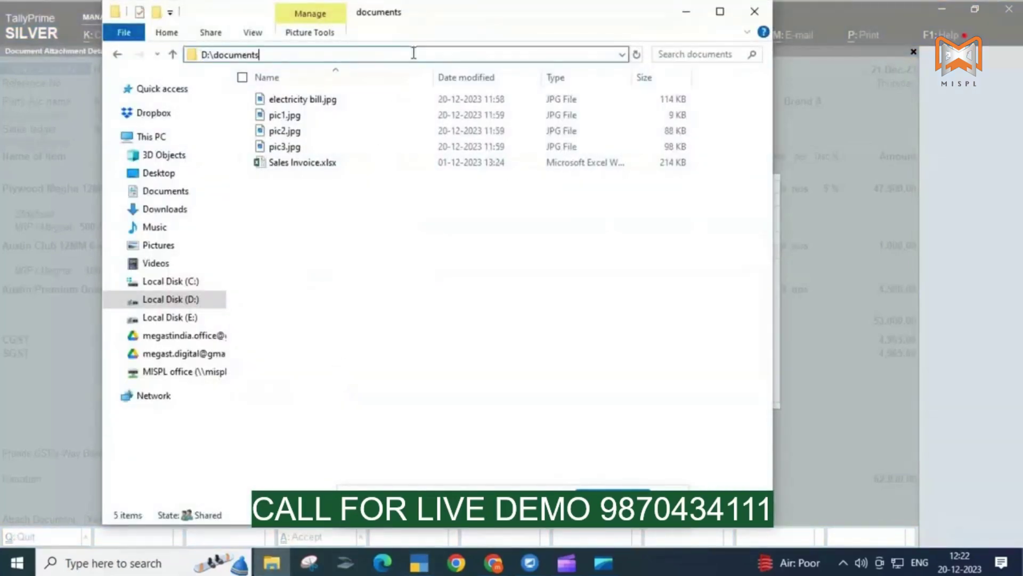
pyautogui.write('\\')
pyautogui.press('Down')
pyautogui.press('Down')
pyautogui.press('Down')
pyautogui.press('Down')
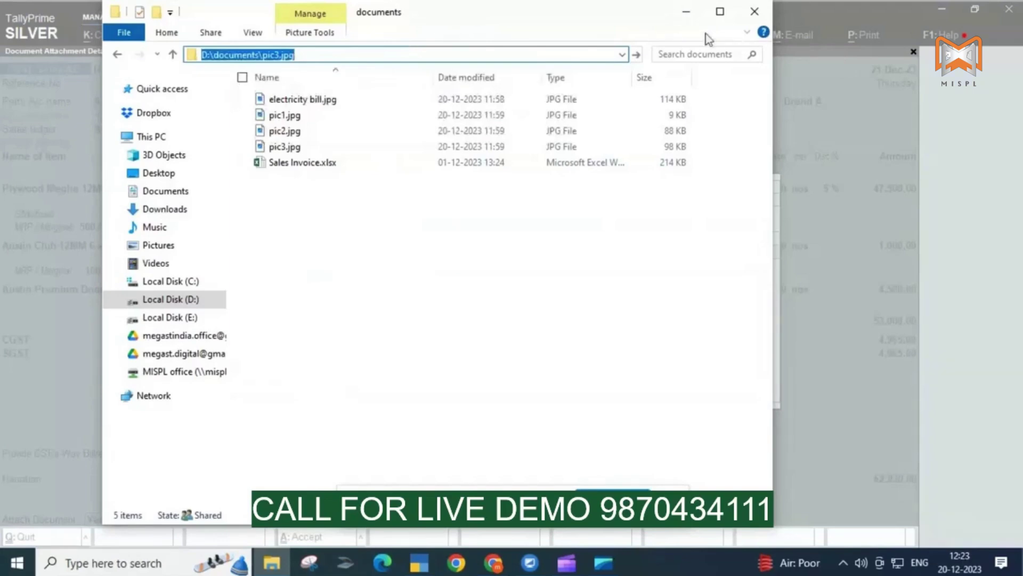
pyautogui.click(696, 17)
pyautogui.hotkey('ctrl', 'v')
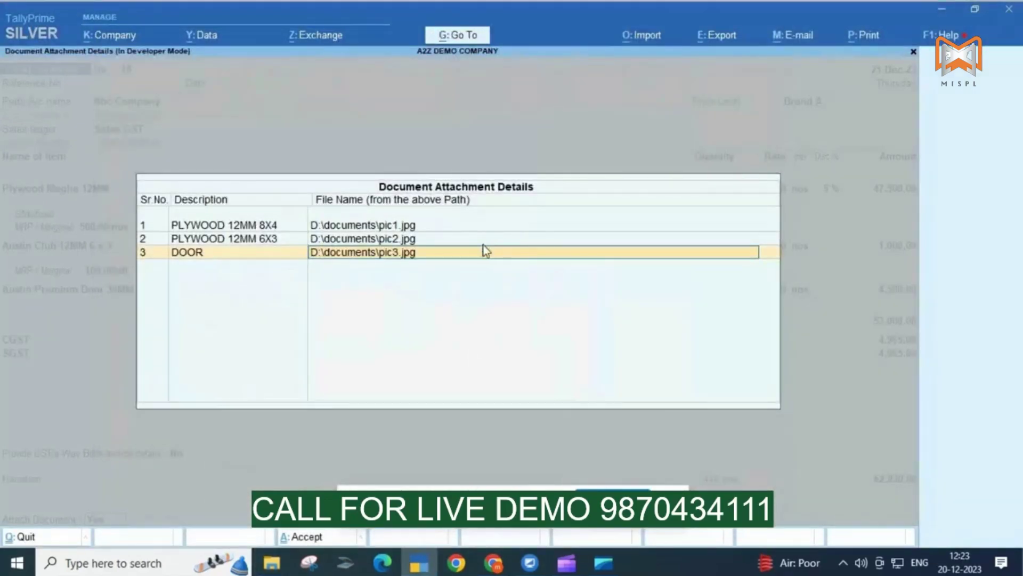
pyautogui.press('Return')
pyautogui.press('Return')
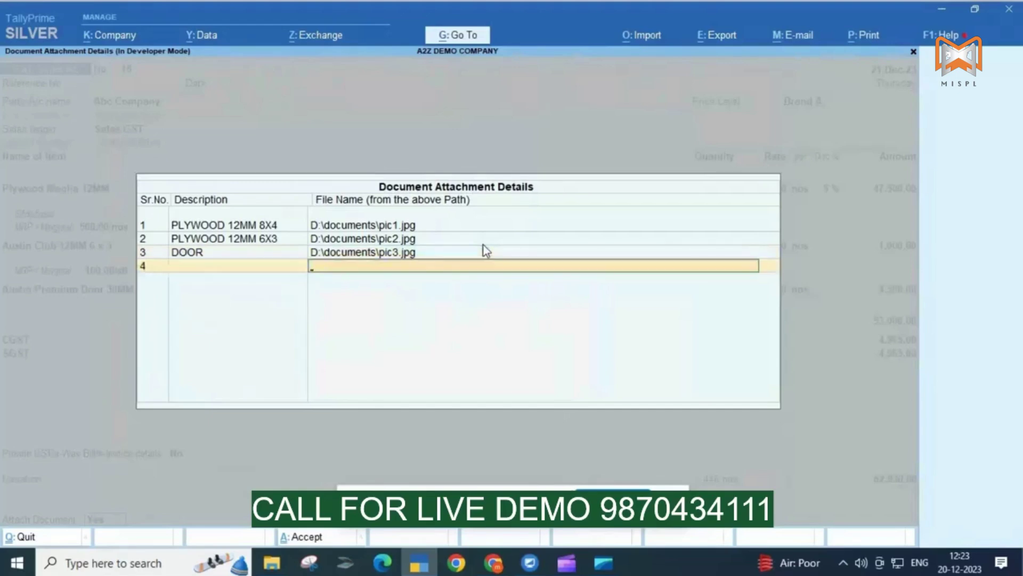
pyautogui.press('Return')
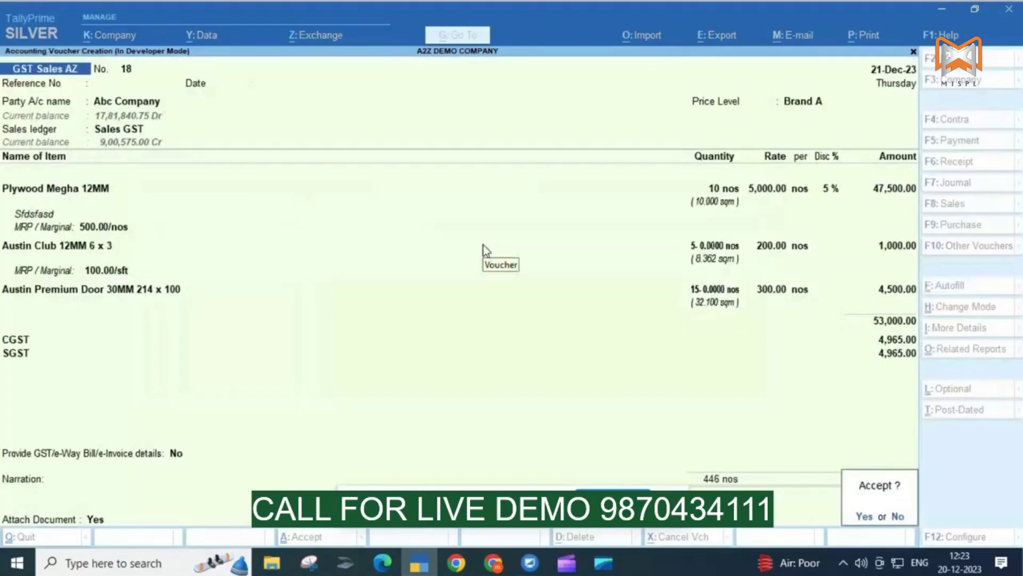
# Step: Save the sales voucher without e-Invoice, then start Payment No. 3 from Cash
pyautogui.press('Return')
pyautogui.press('n')
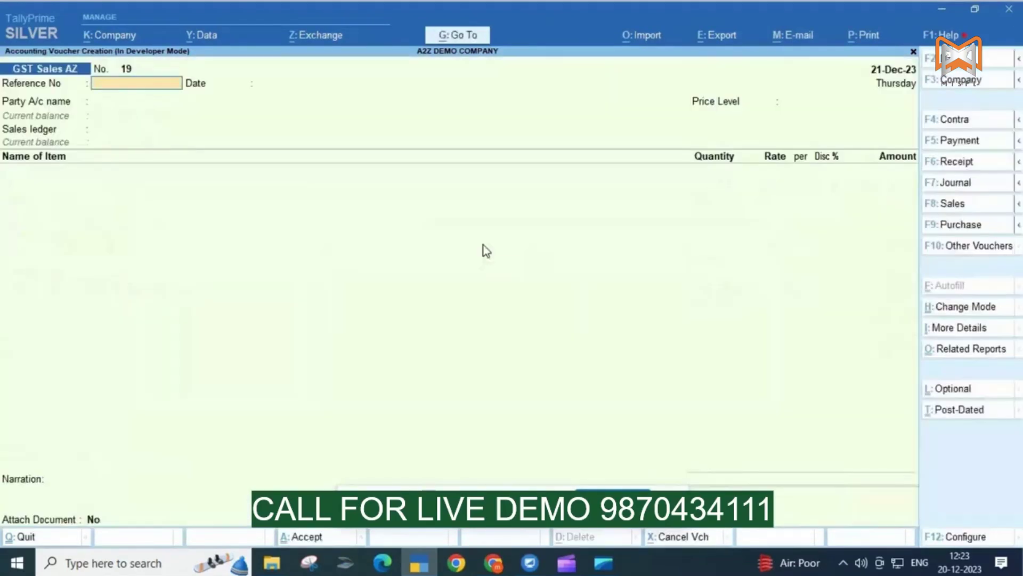
pyautogui.press('F5')
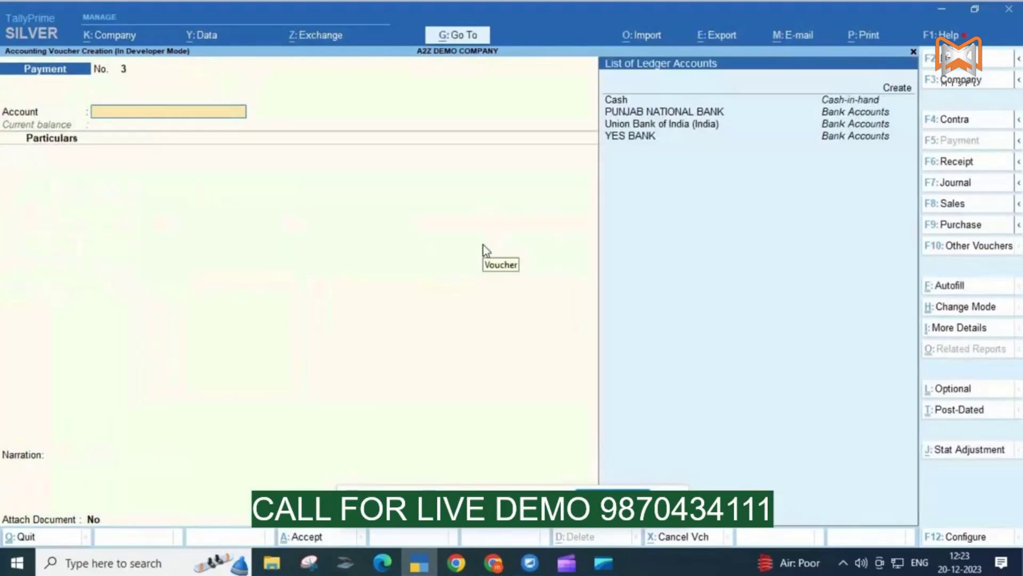
pyautogui.write('ca')
pyautogui.press('Return')
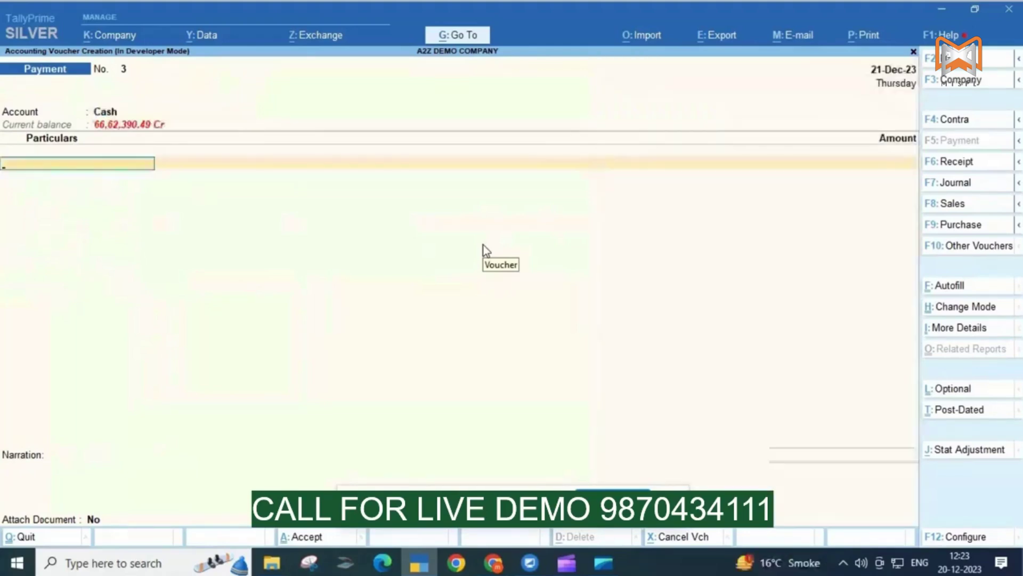
# Step: Pay 6,520.00 to ELECTRICITY BILL under Import Template and set Attach Document to Yes
pyautogui.write('ELE')
pyautogui.press('Return')
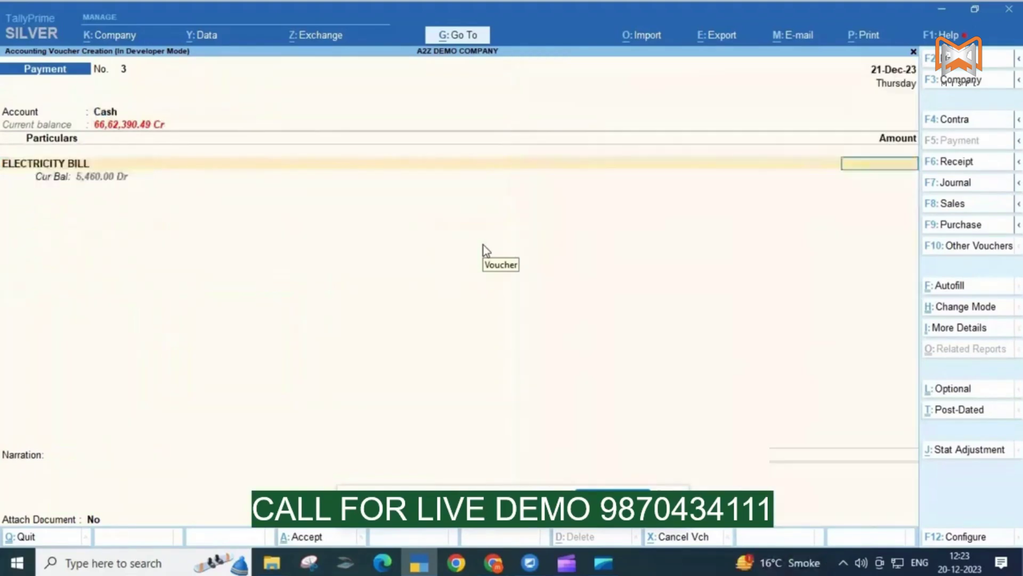
pyautogui.write('6520')
pyautogui.press('Return')
pyautogui.press('Return')
pyautogui.press('Return')
pyautogui.press('Return')
pyautogui.press('Return')
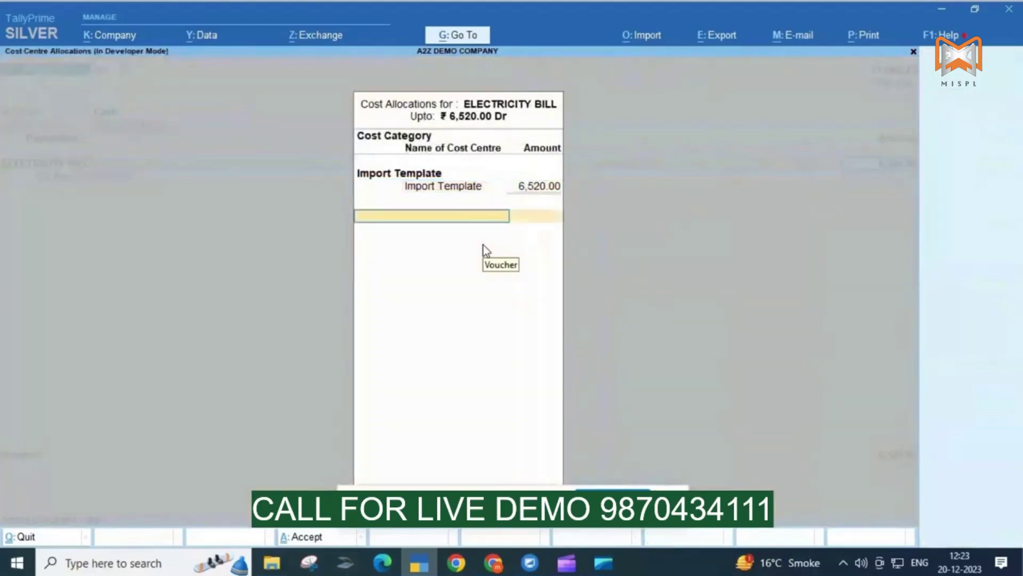
pyautogui.press('Return')
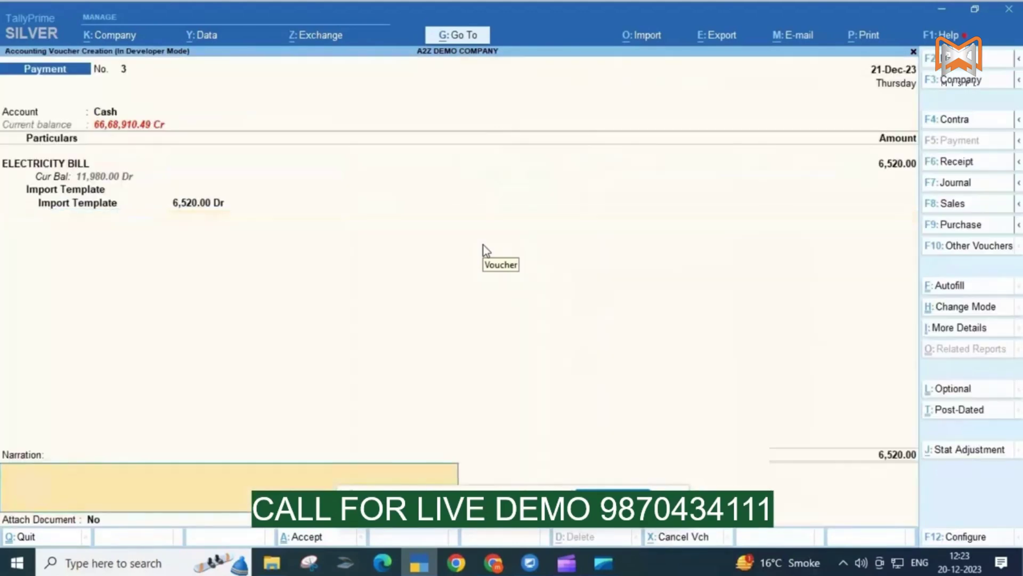
pyautogui.press('Return')
pyautogui.press('y')
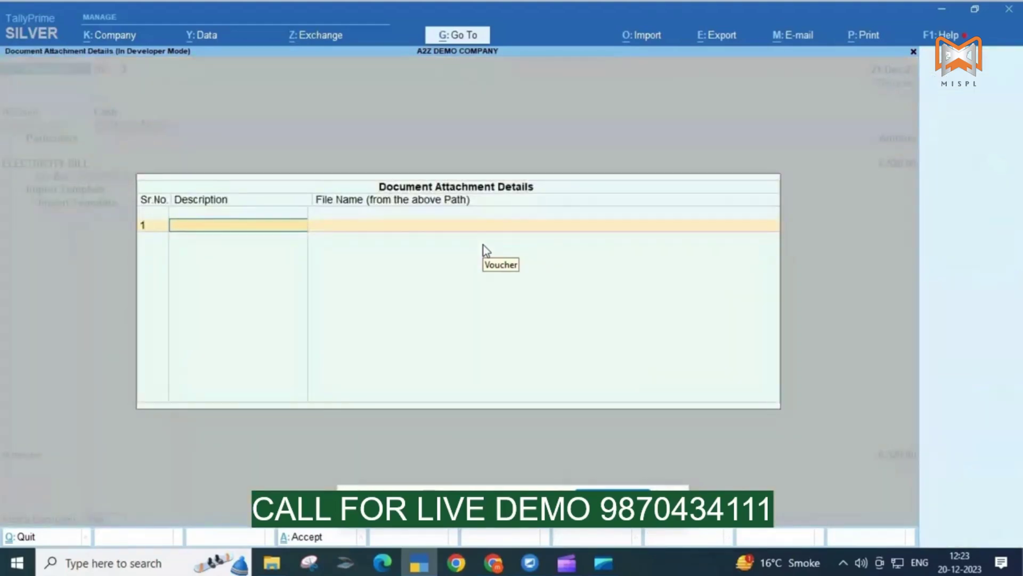
# Step: Describe the attachment as BILL and copy the D:\documents\electricity bill.jpg path
pyautogui.write('BILL')
pyautogui.press('Return')
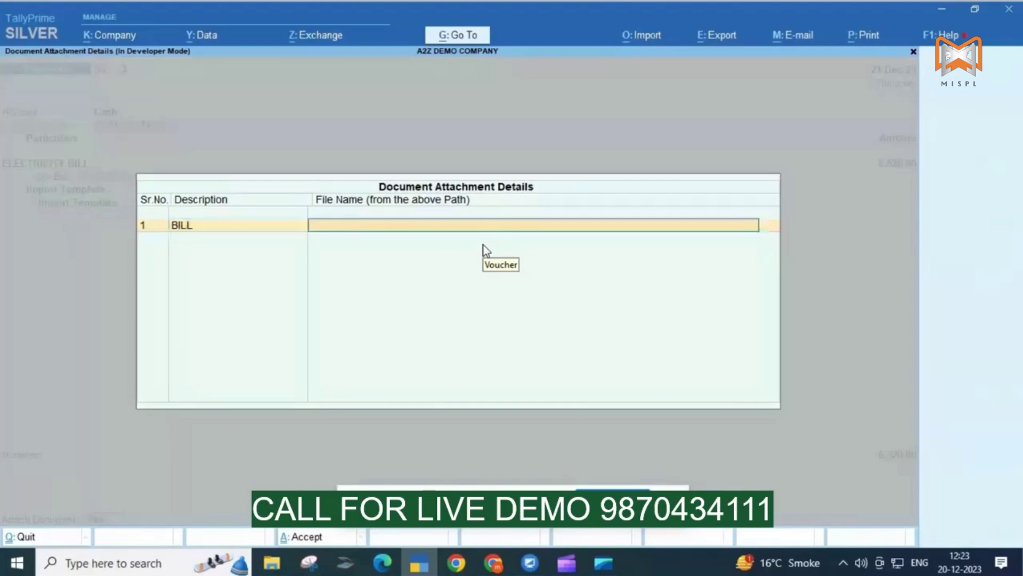
pyautogui.click(273, 563)
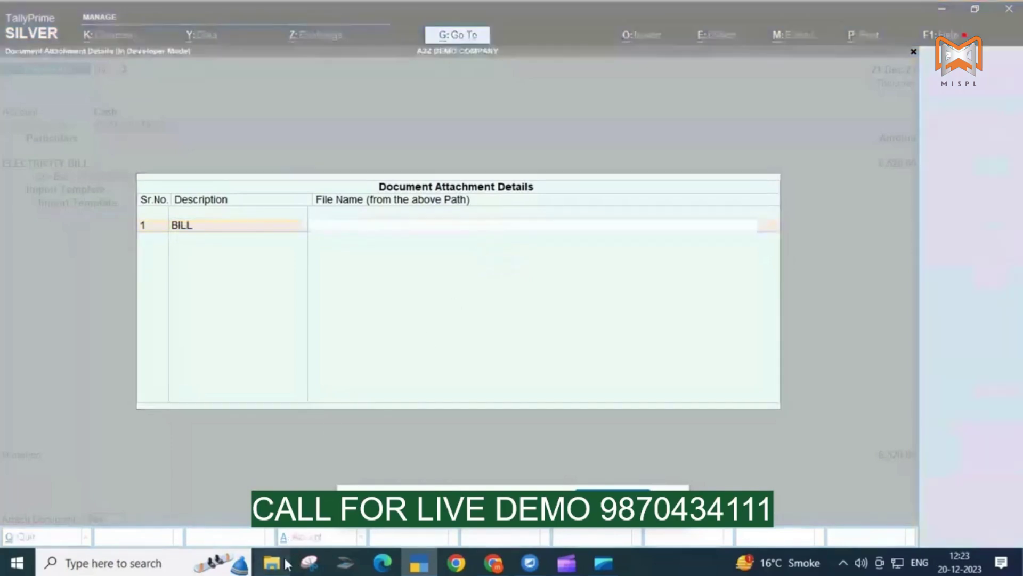
pyautogui.click(395, 49)
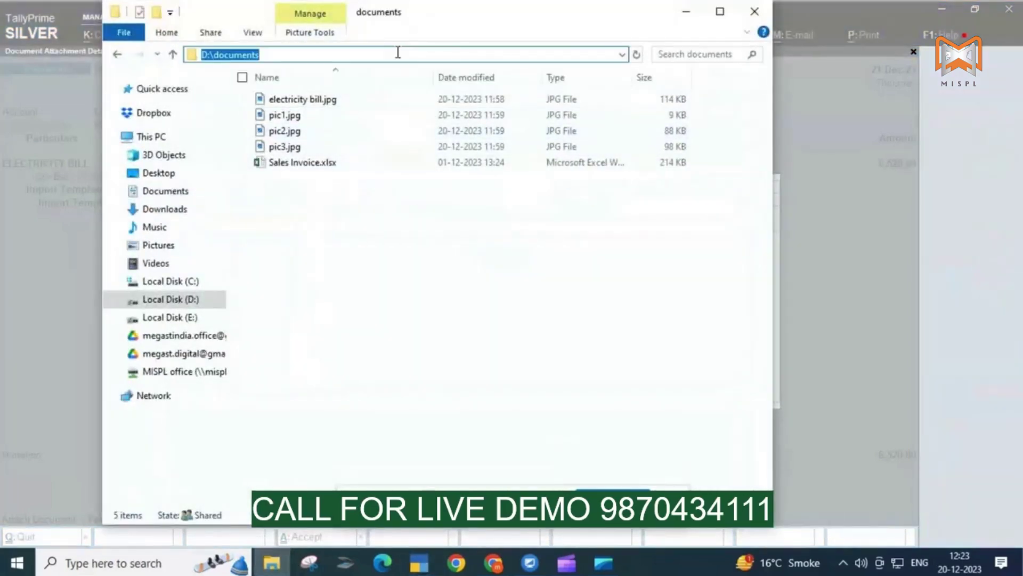
pyautogui.click(398, 52)
pyautogui.write('\\')
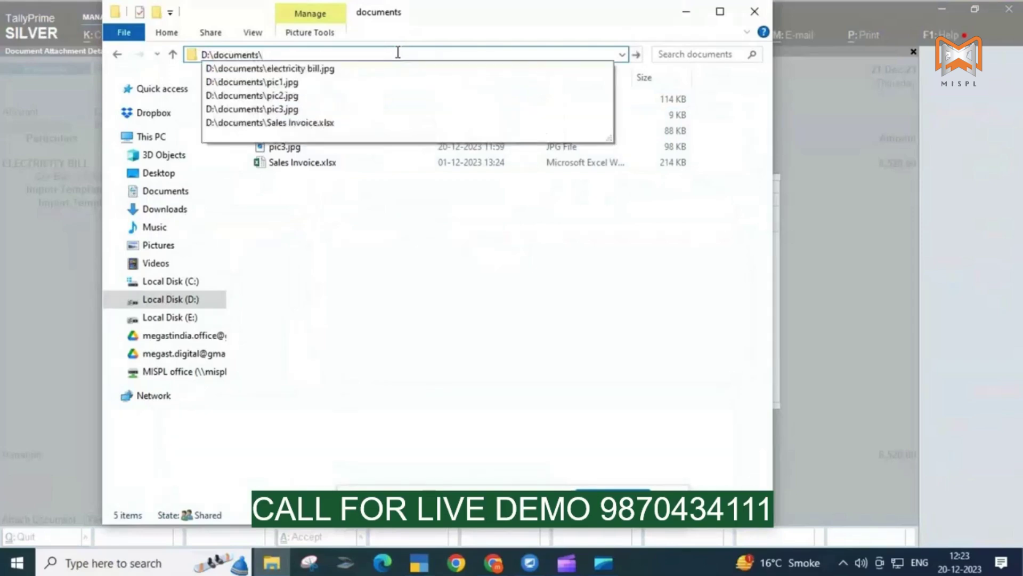
pyautogui.press('Down')
pyautogui.hotkey('ctrl', 'a')
pyautogui.hotkey('ctrl', 'c')
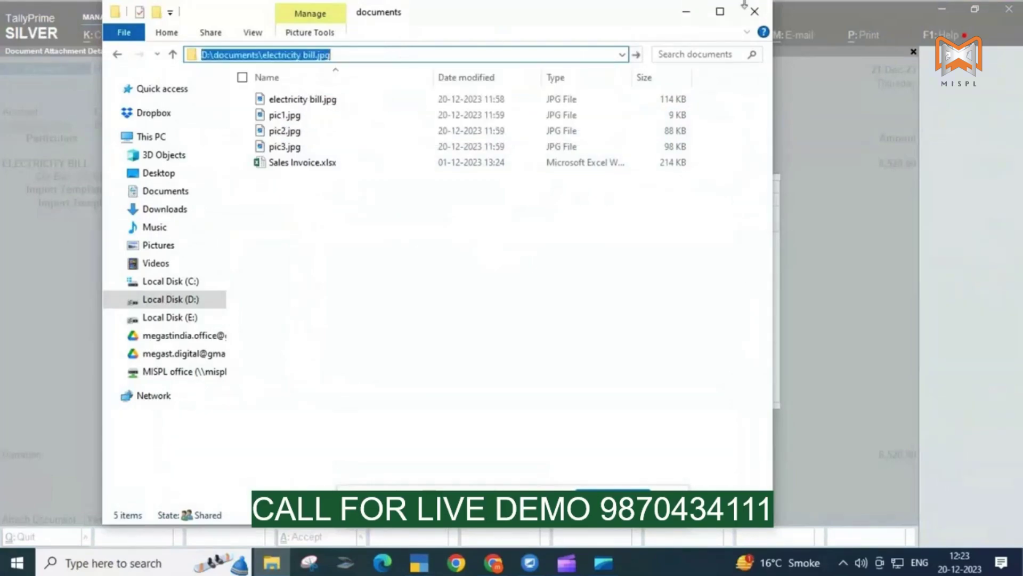
# Step: Paste the path as the attachment's file name and save the payment voucher
pyautogui.click(755, 11)
pyautogui.hotkey('ctrl', 'v')
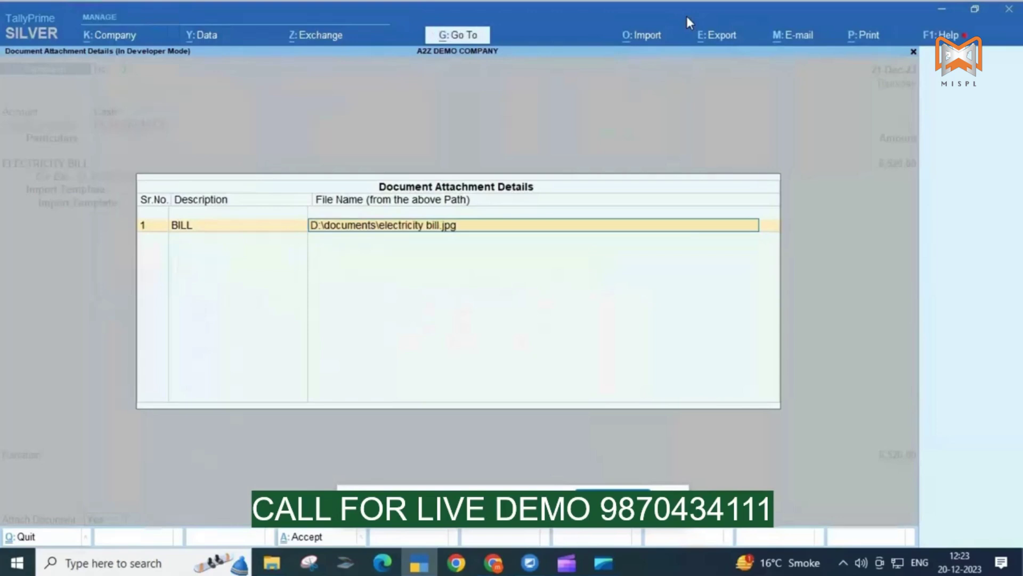
pyautogui.press('Return')
pyautogui.press('Return')
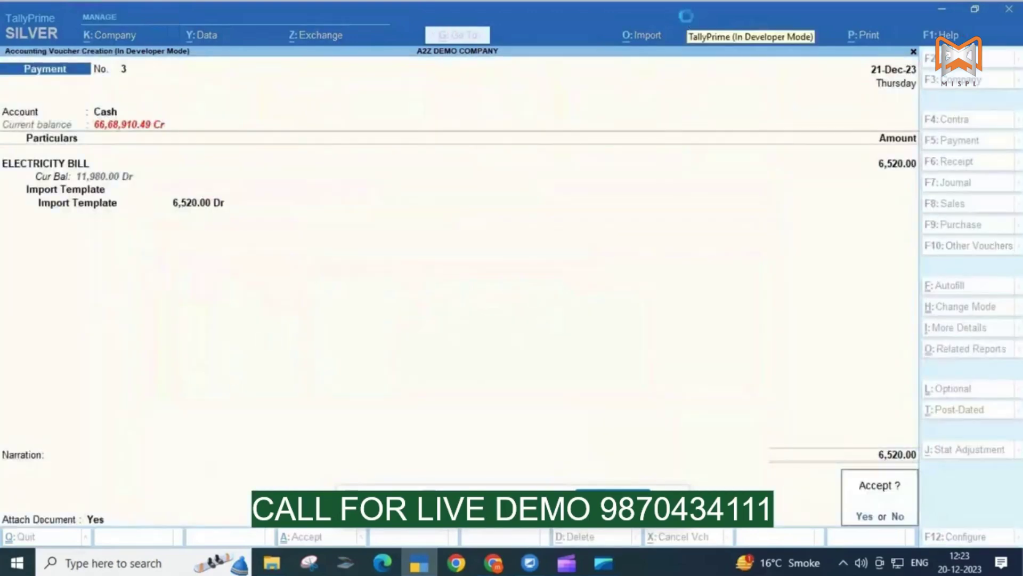
pyautogui.press('Return')
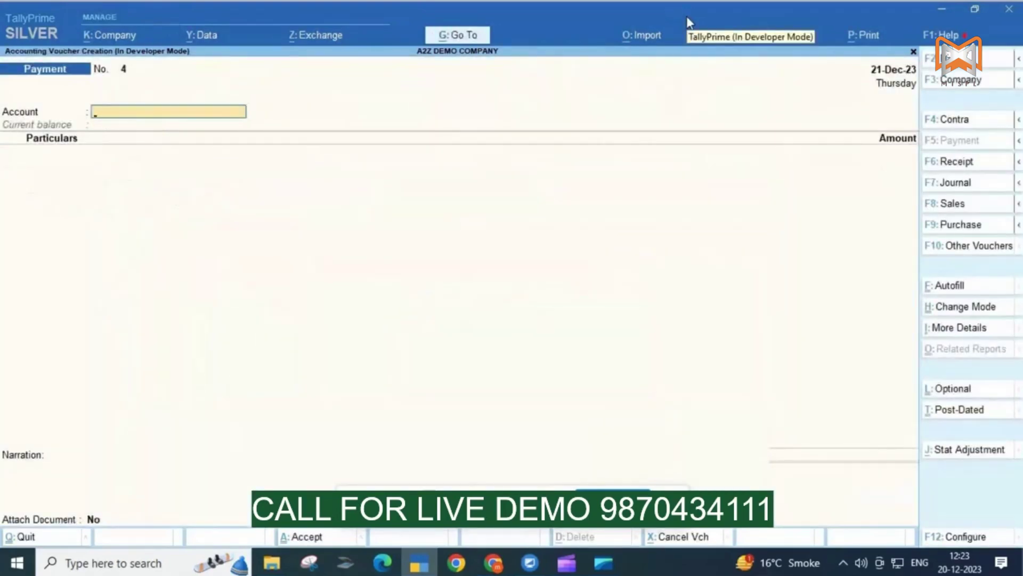
# Step: Quit voucher entry, open the Day Book, and show the ELECTRICITY BILL payment's attached electricity bill.jpg
pyautogui.press('Escape')
pyautogui.press('y')
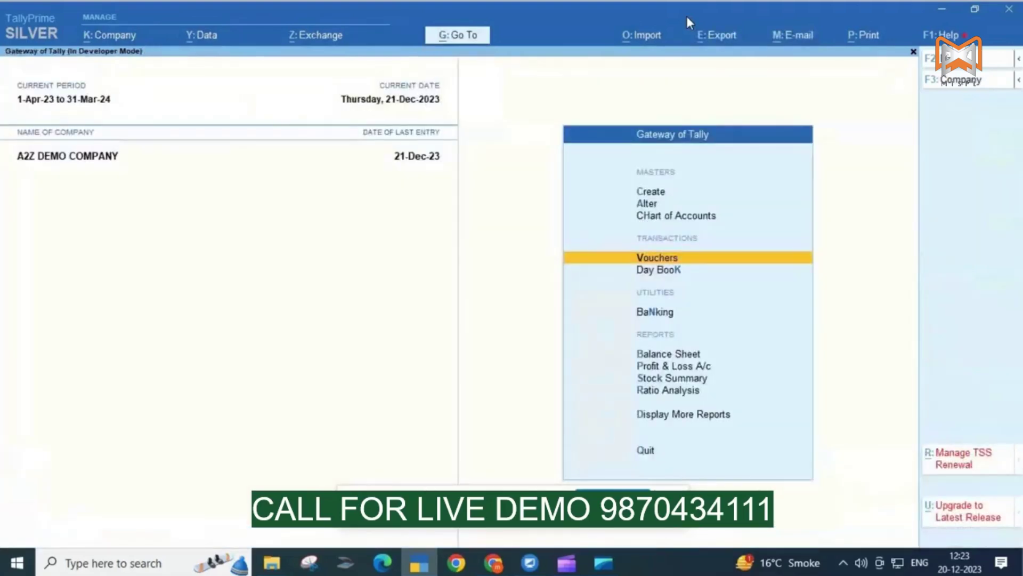
pyautogui.press('Down')
pyautogui.press('Return')
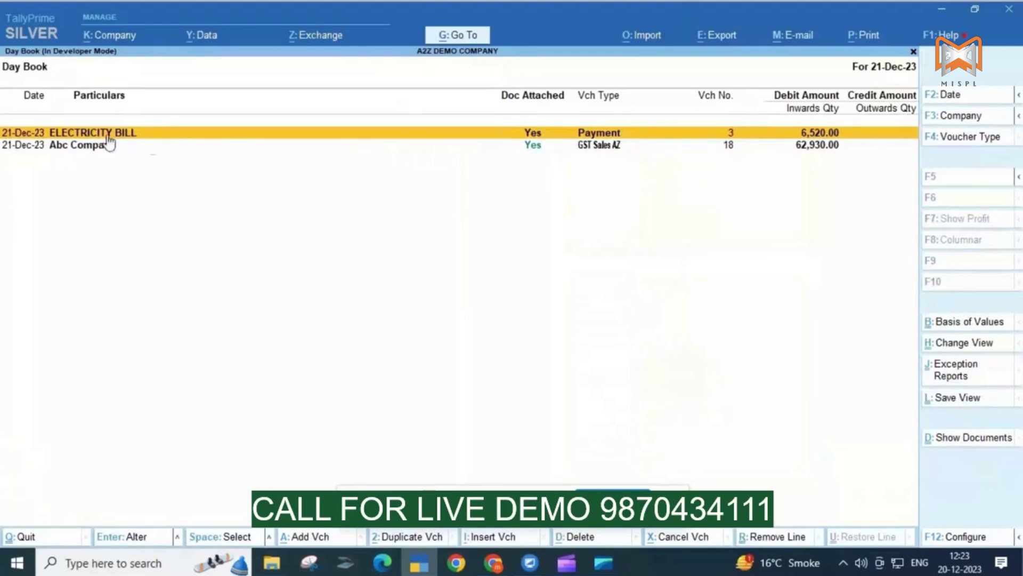
pyautogui.click(508, 136)
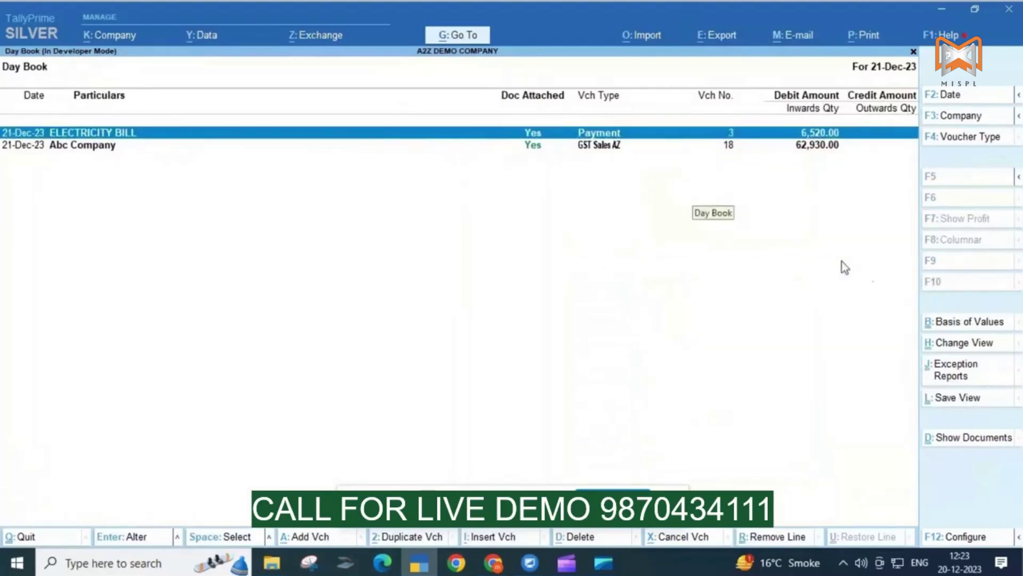
pyautogui.click(960, 444)
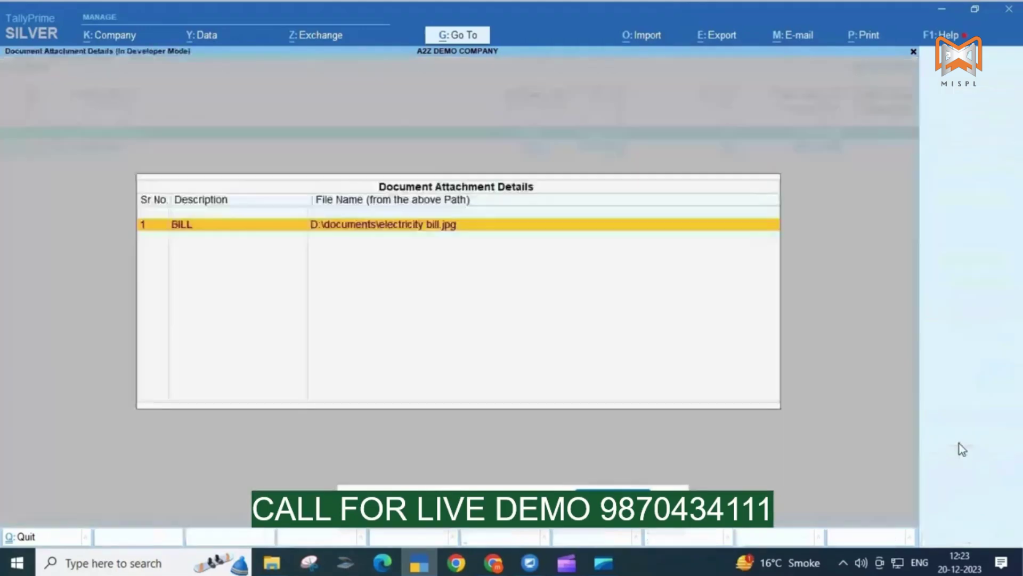
pyautogui.click(353, 235)
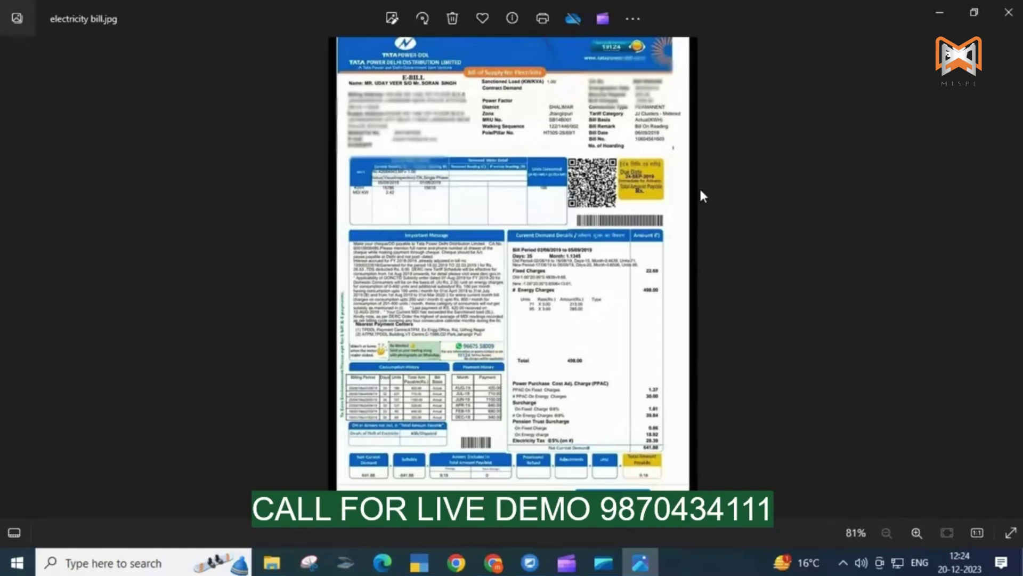
pyautogui.click(1010, 16)
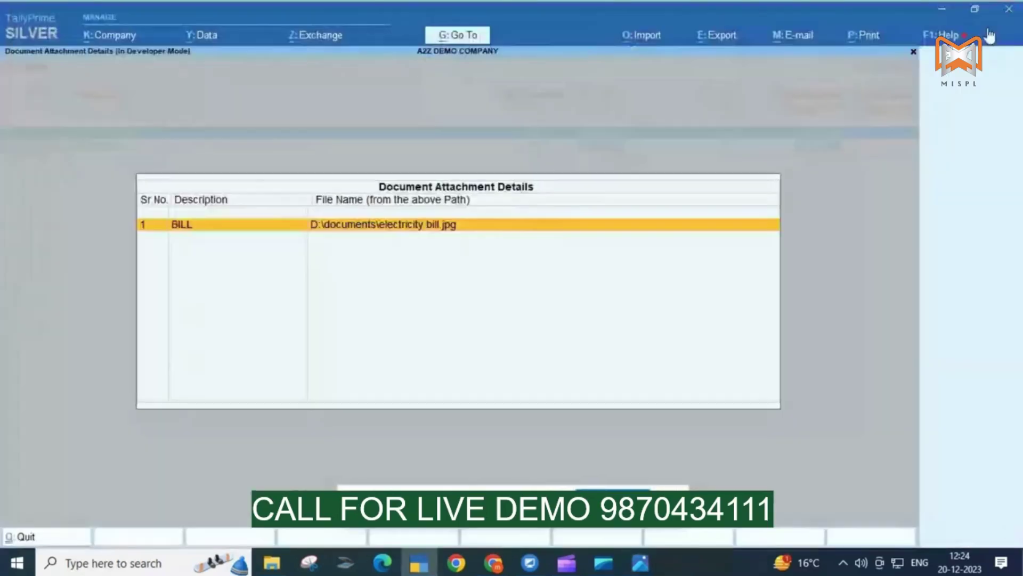
pyautogui.press('Escape')
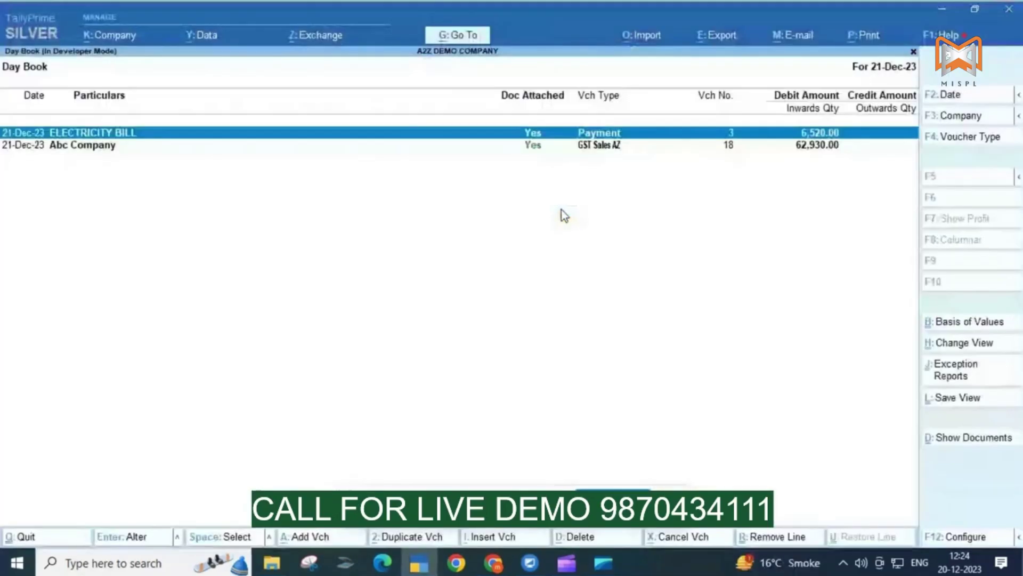
pyautogui.click(605, 151)
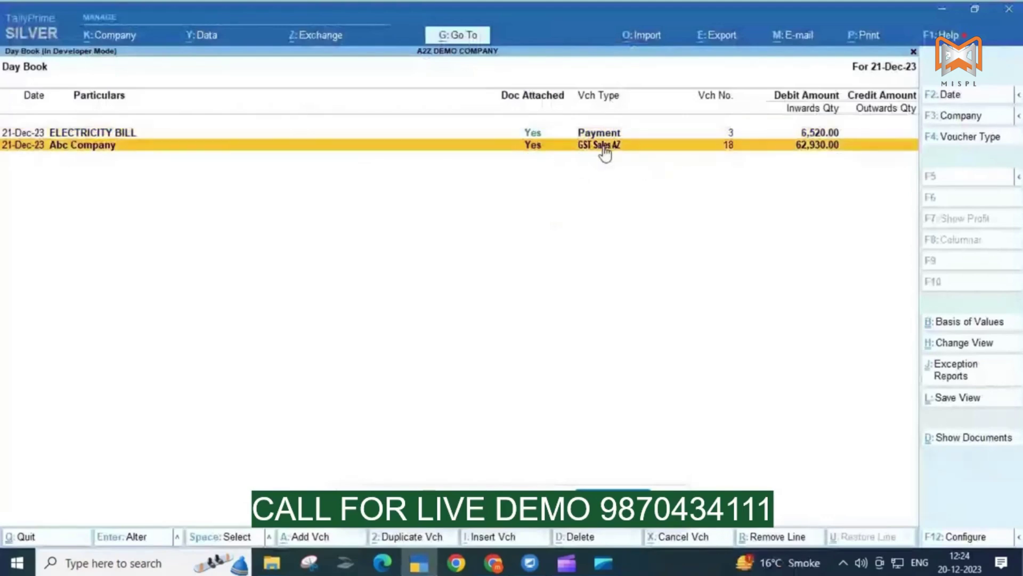
pyautogui.click(984, 438)
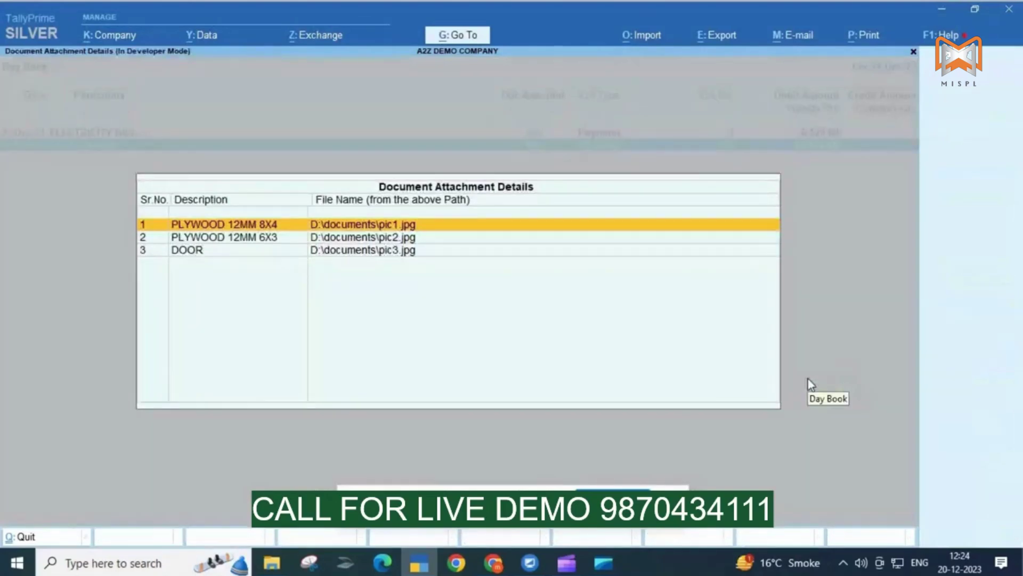
pyautogui.press('Down')
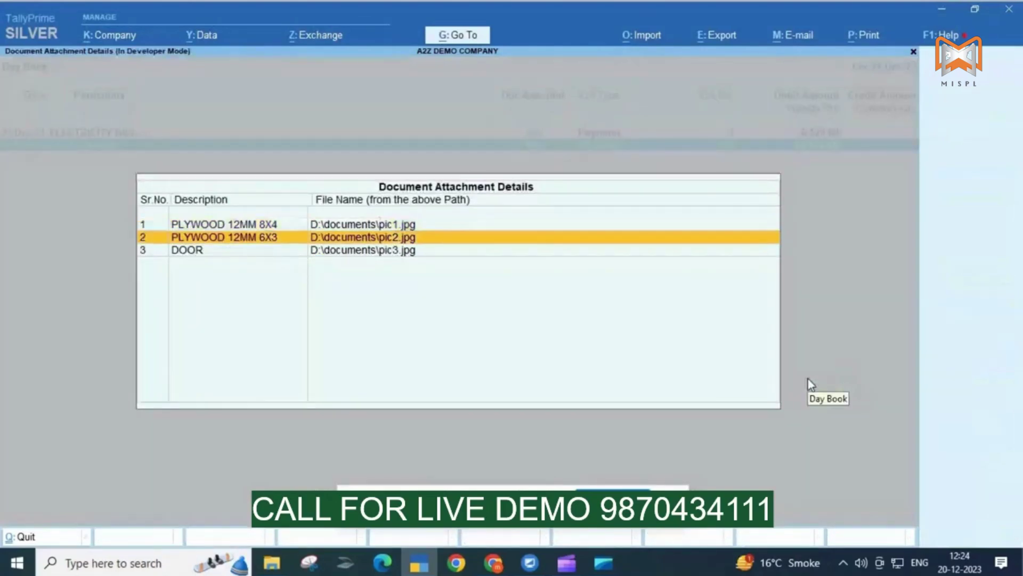
pyautogui.press('Return')
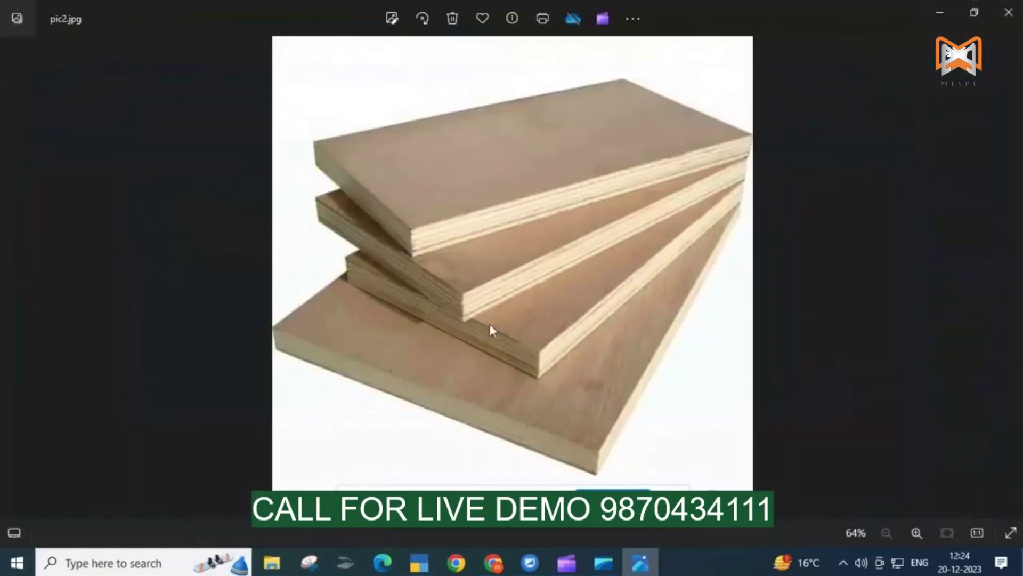
pyautogui.click(1009, 13)
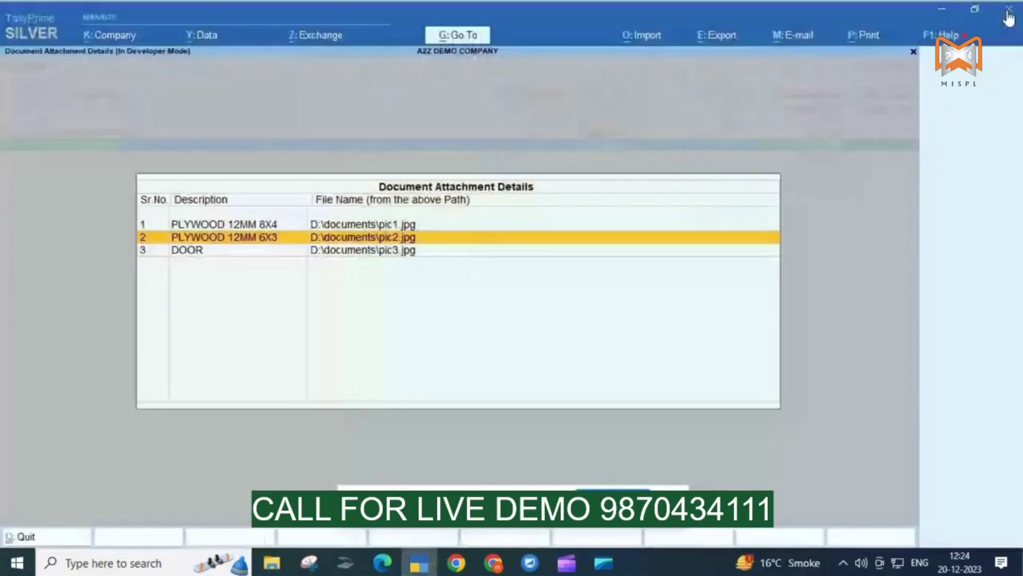
pyautogui.press('Up')
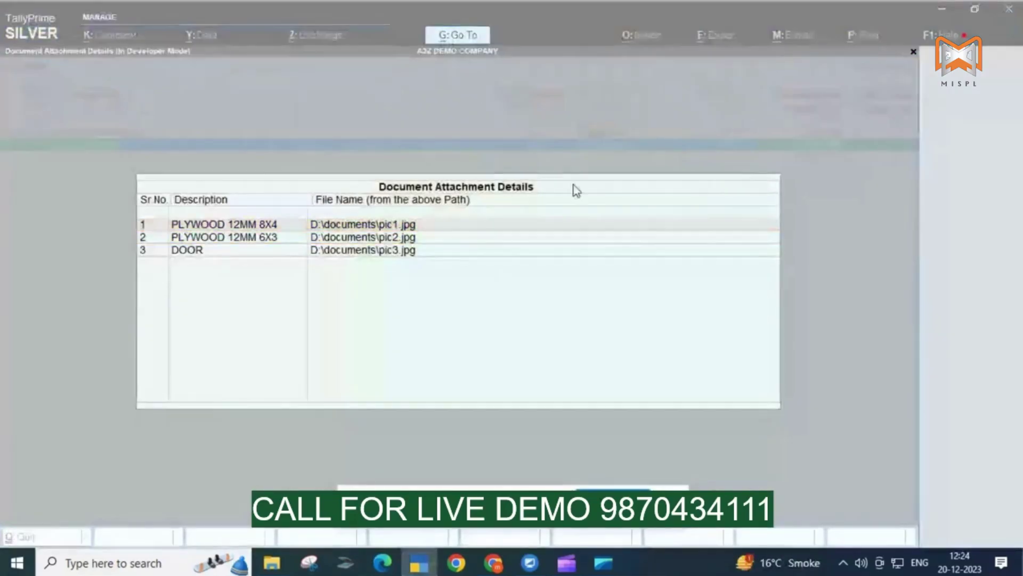
pyautogui.press('Return')
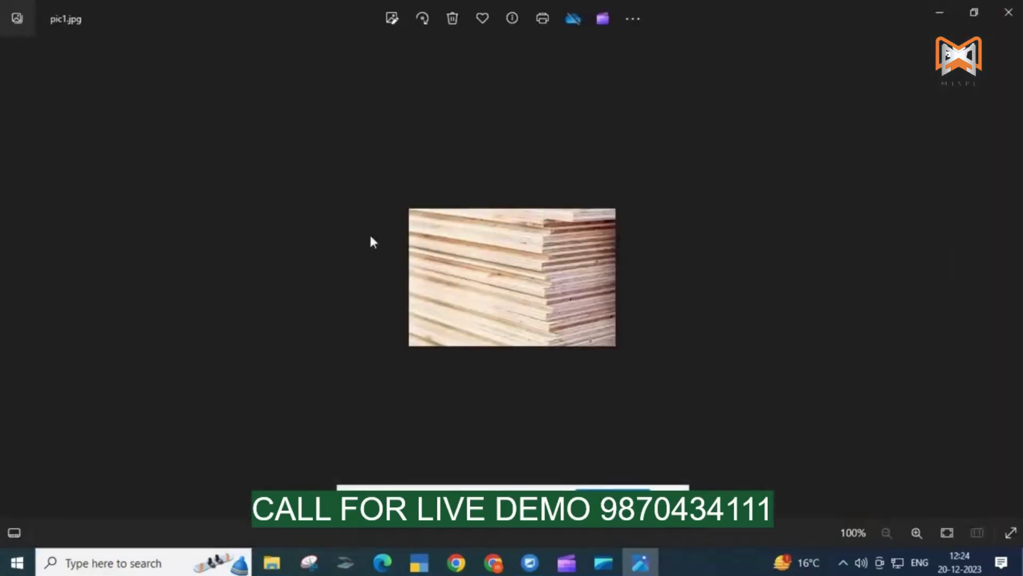
pyautogui.click(1008, 13)
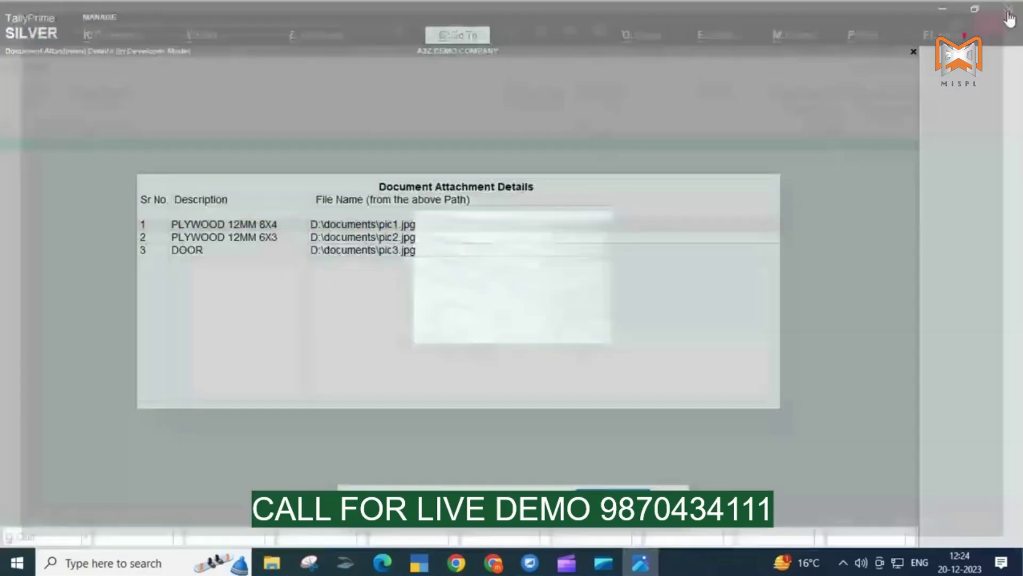
pyautogui.press('Down')
pyautogui.press('Down')
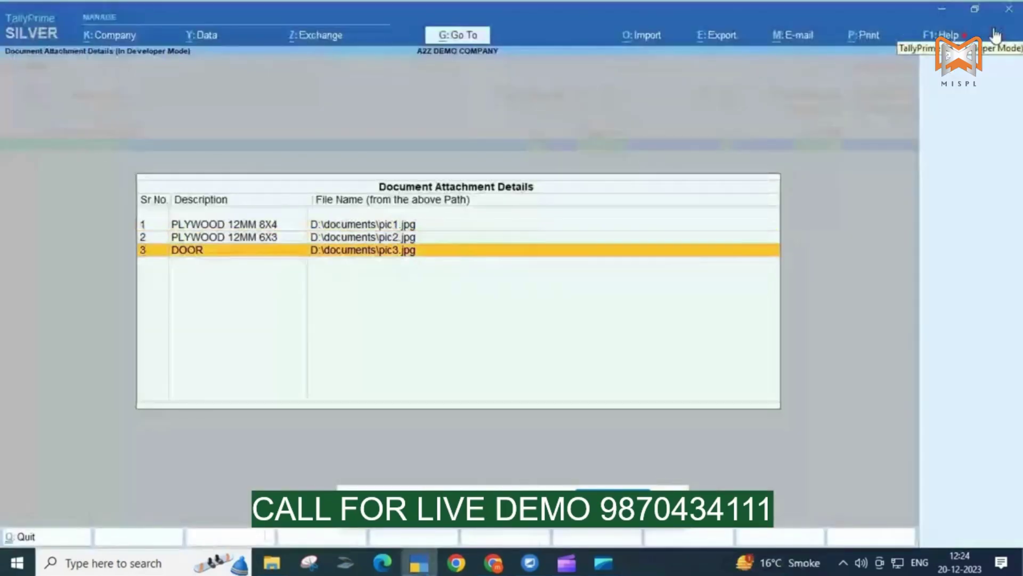
pyautogui.press('Return')
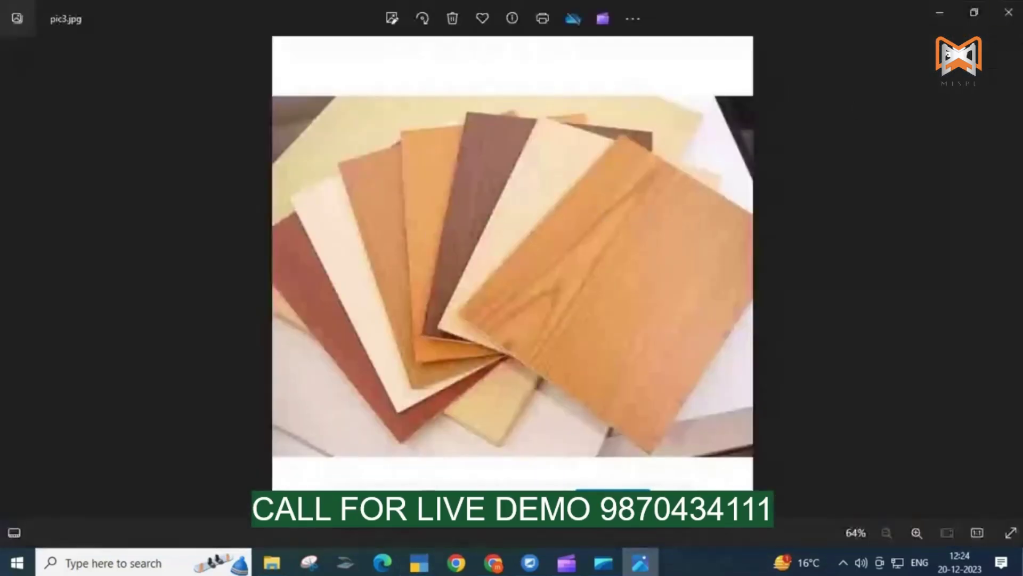
pyautogui.click(1009, 12)
pyautogui.press('Escape')
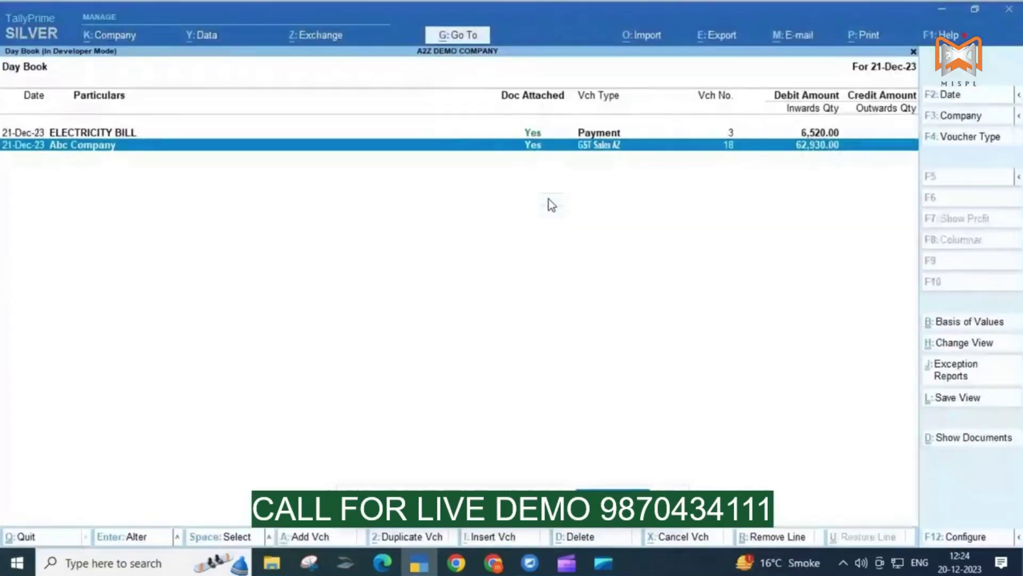
# Step: Close the Day Book and cancel the Quit prompt to stay at A2Z DEMO COMPANY's Gateway
pyautogui.click(549, 200)
pyautogui.press('Escape')
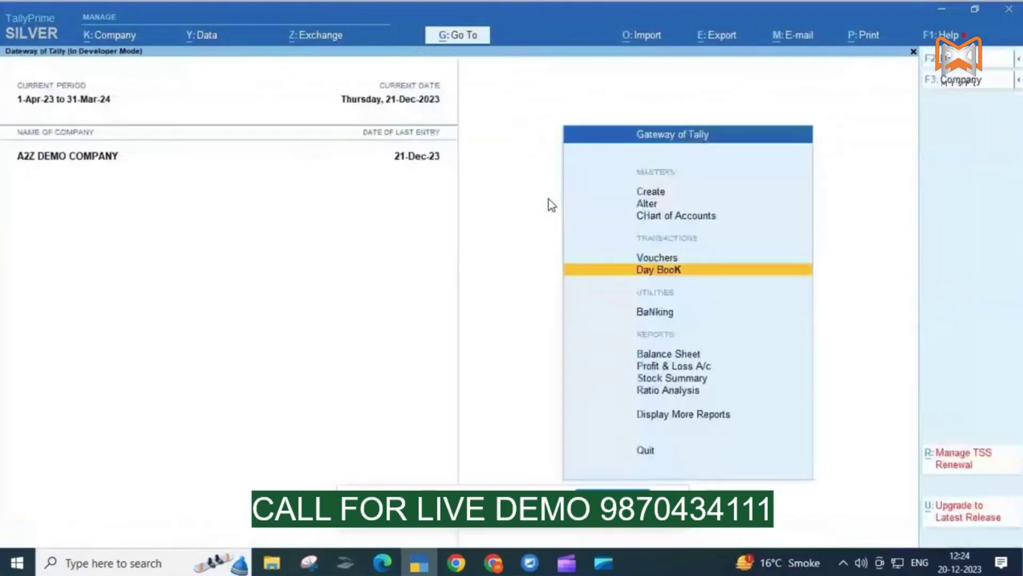
pyautogui.press('Escape')
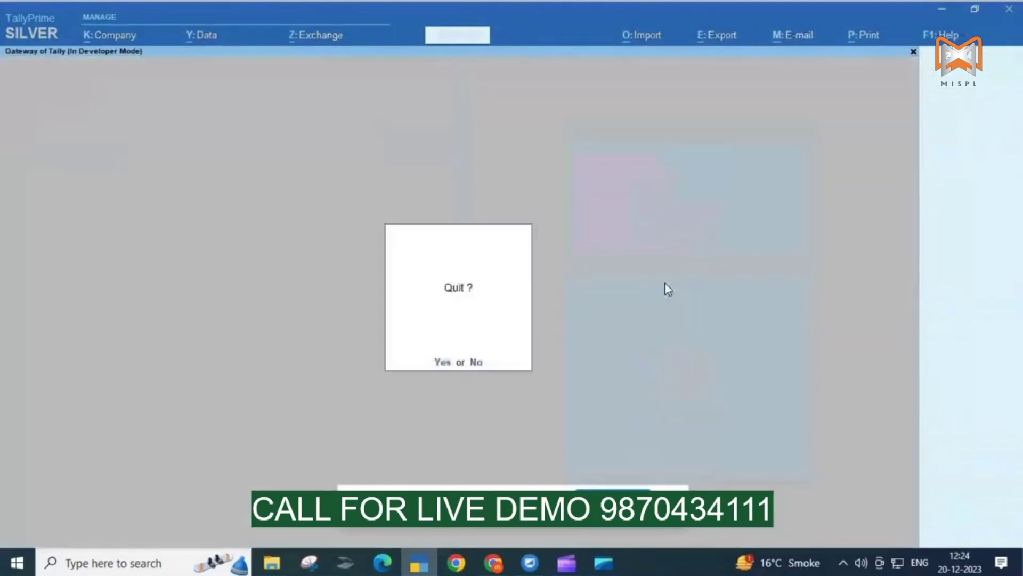
pyautogui.press('Escape')
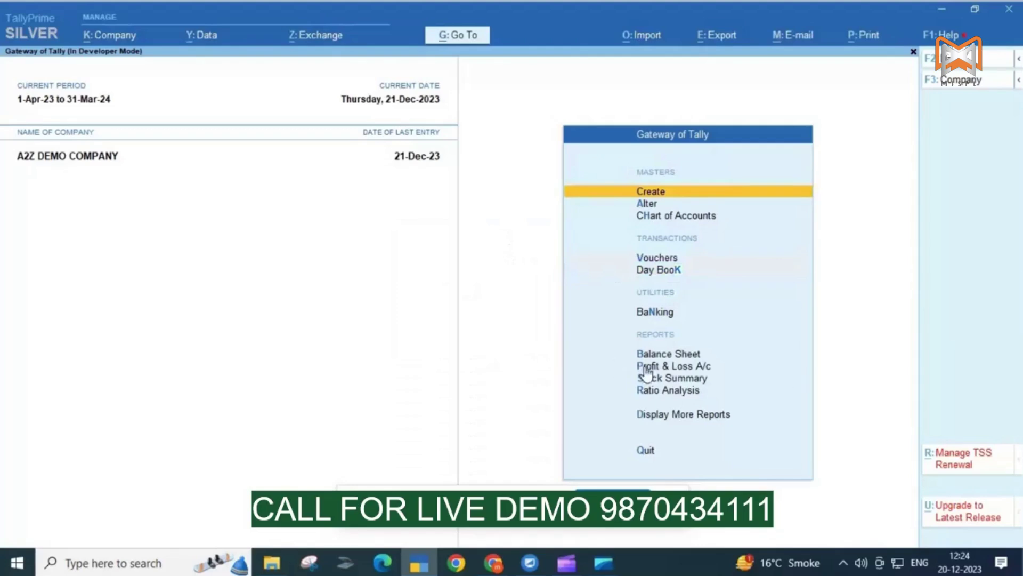